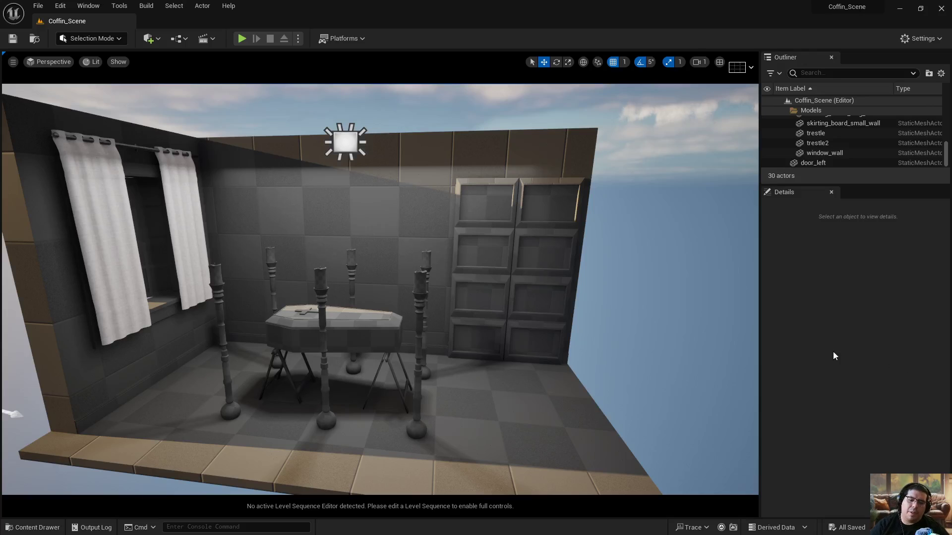
# Add a Camera Rig Rail actor to the scene.
pyautogui.moveTo(597, 293)
pyautogui.mouseDown(button='right')
pyautogui.moveTo(560, 297)
pyautogui.moveTo(639, 293)
pyautogui.moveTo(590, 302)
pyautogui.mouseUp(button='right')
pyautogui.moveTo(496, 296); pyautogui.dragTo(567, 301, button='right')
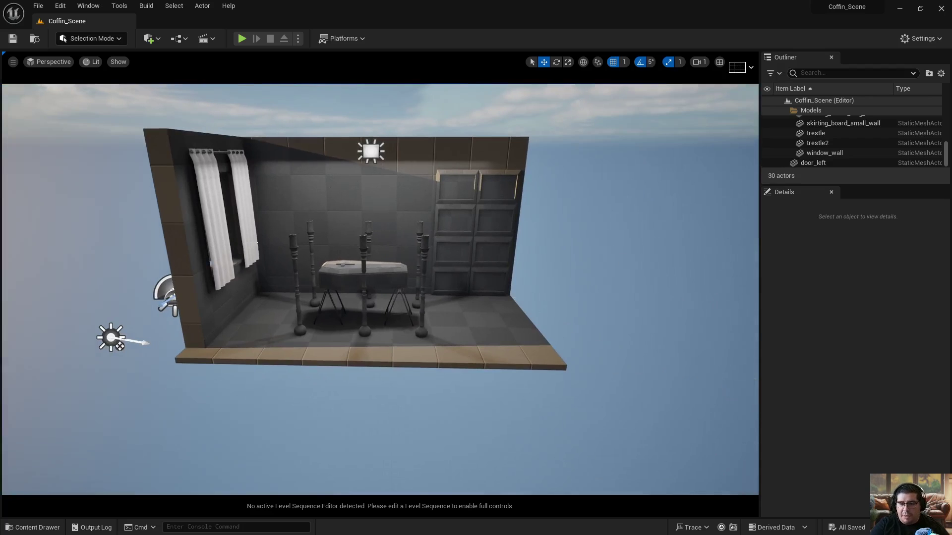
pyautogui.moveTo(567, 302); pyautogui.dragTo(336, 243, button='right')
pyautogui.click(151, 39)
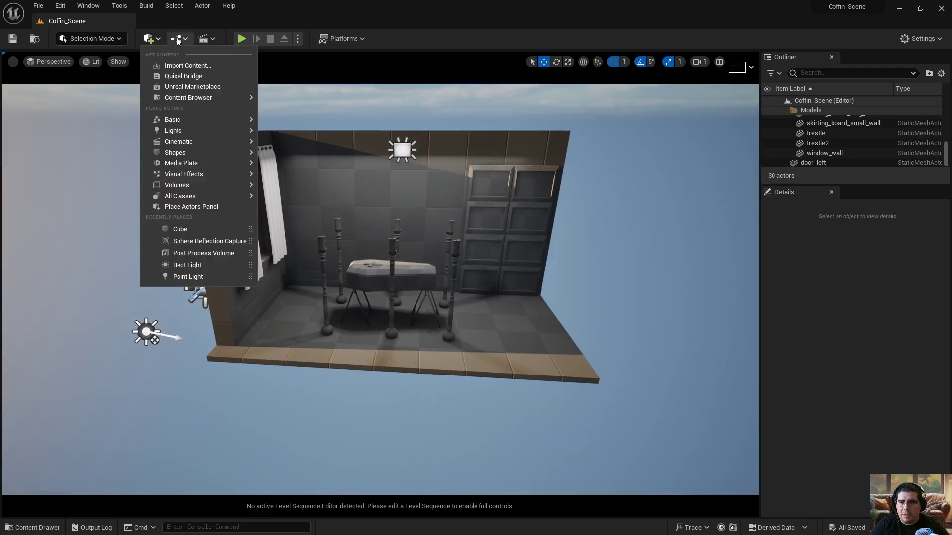
pyautogui.moveTo(217, 144)
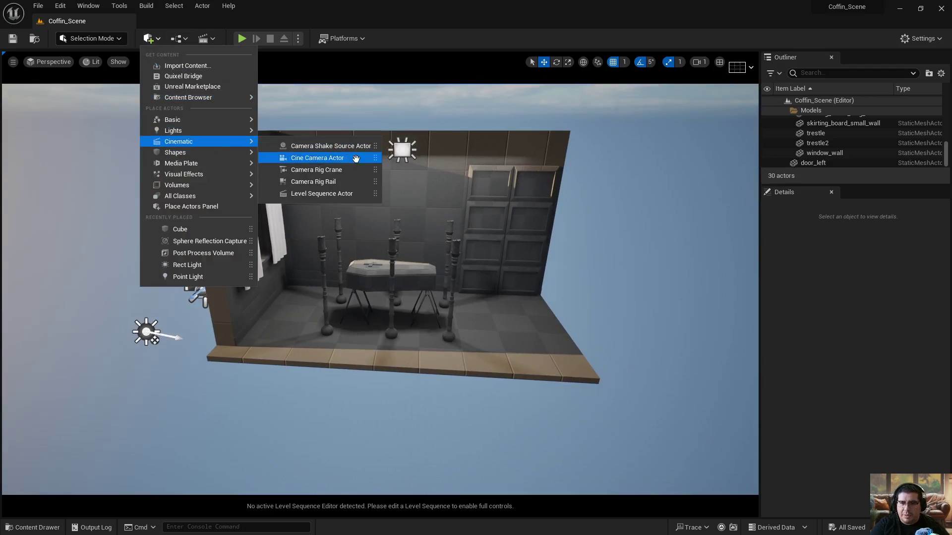
pyautogui.click(345, 184)
pyautogui.moveTo(377, 301)
pyautogui.mouseDown(button='right')
pyautogui.moveTo(446, 322)
pyautogui.moveTo(361, 293)
pyautogui.mouseUp(button='right')
pyautogui.moveTo(340, 276); pyautogui.dragTo(320, 368)
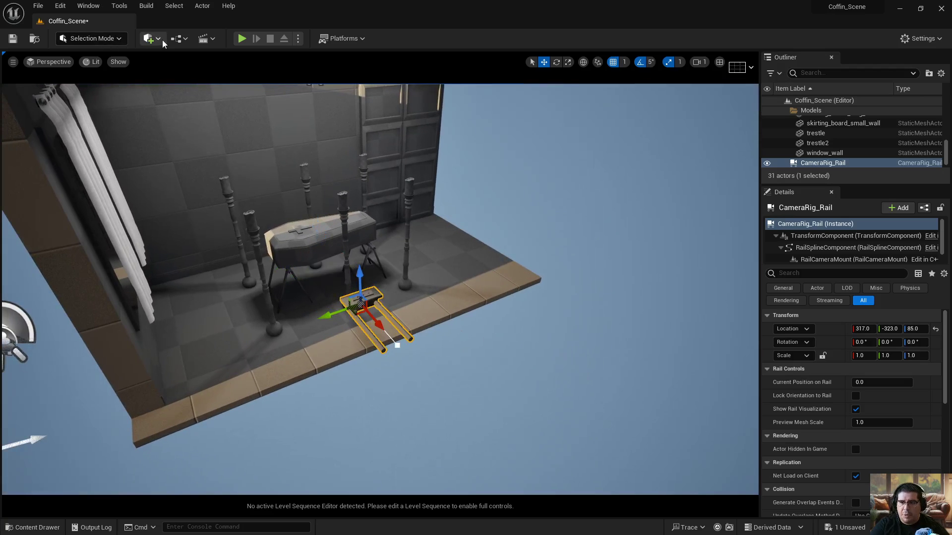
# In the top view, rotate the camera rail about -90° around Z and place it beside the floor's front corner at about X 349, Y -17.
pyautogui.click(32, 62)
pyautogui.click(74, 98)
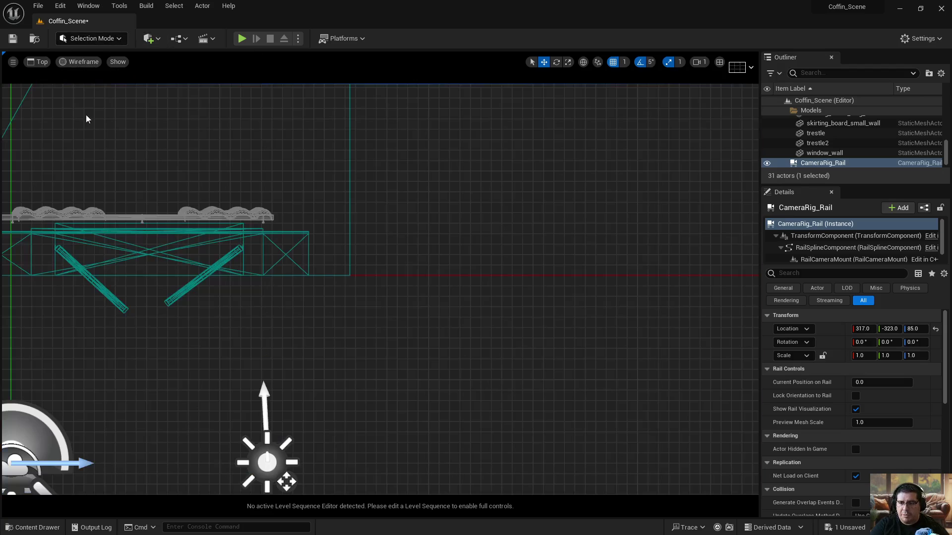
pyautogui.scroll(-5, 324, 353)
pyautogui.moveTo(322, 341); pyautogui.dragTo(289, 375, button='right')
pyautogui.moveTo(300, 184); pyautogui.dragTo(316, 271)
pyautogui.press('e')
pyautogui.press('w')
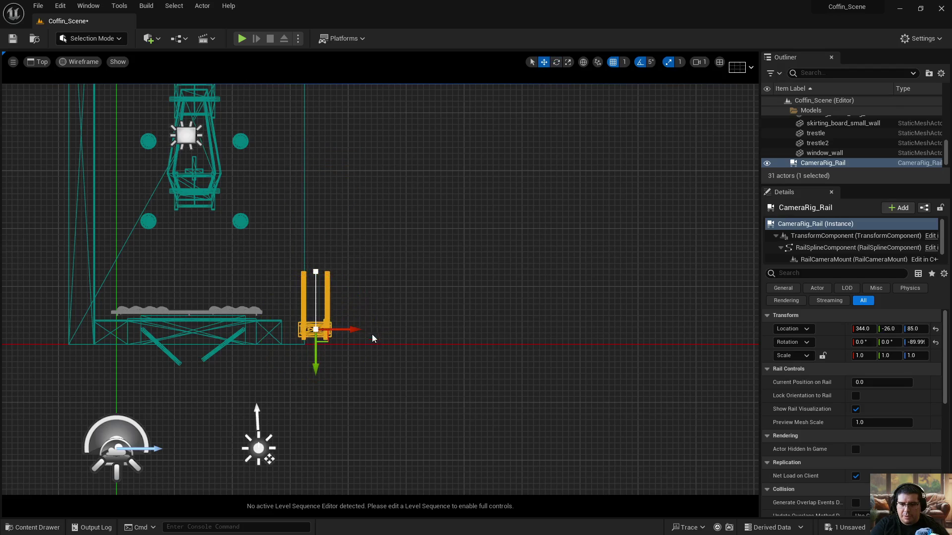
pyautogui.moveTo(321, 361); pyautogui.dragTo(325, 365)
pyautogui.moveTo(354, 334); pyautogui.dragTo(357, 333)
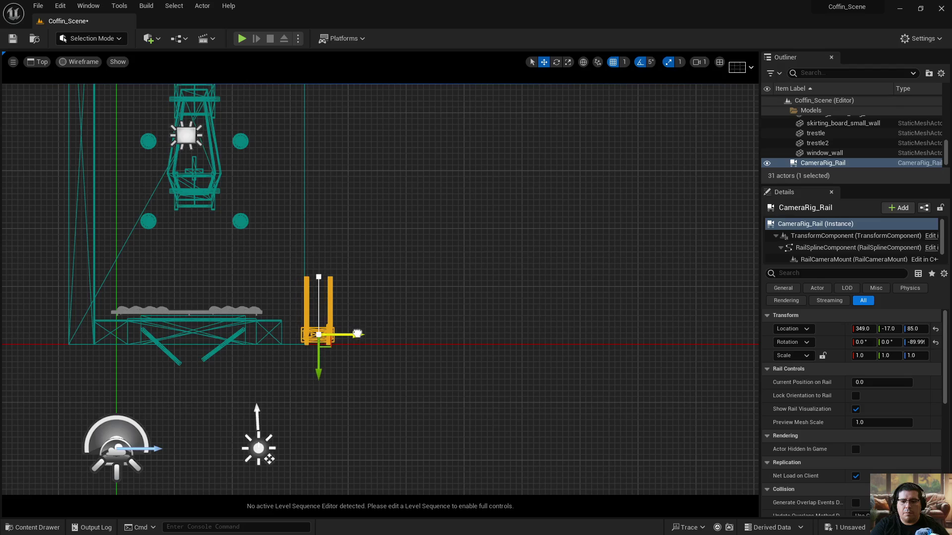
# In the left view, lower the camera rail to Z 5 and move it away from the room to about X 473.
pyautogui.click(39, 61)
pyautogui.click(55, 125)
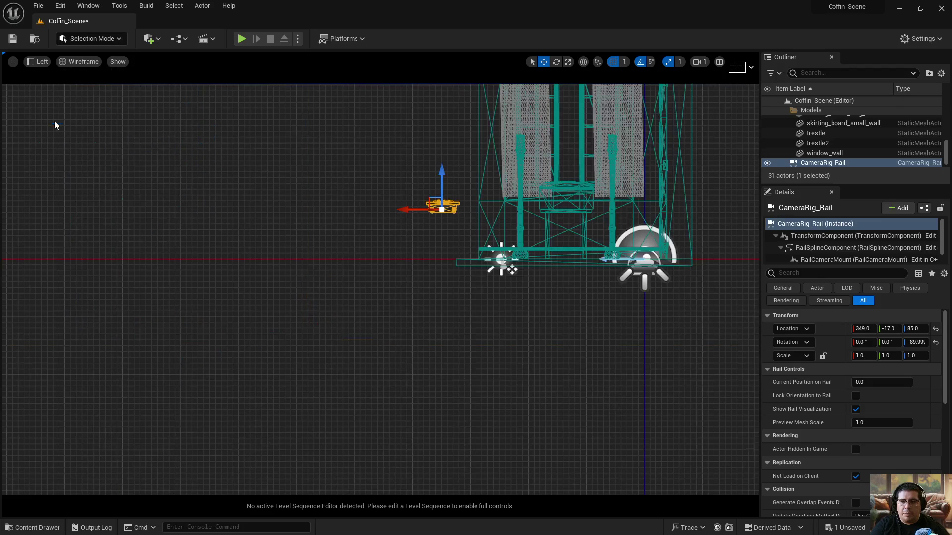
pyautogui.click(438, 182)
pyautogui.moveTo(405, 189); pyautogui.dragTo(457, 220)
pyautogui.moveTo(440, 181); pyautogui.dragTo(445, 227)
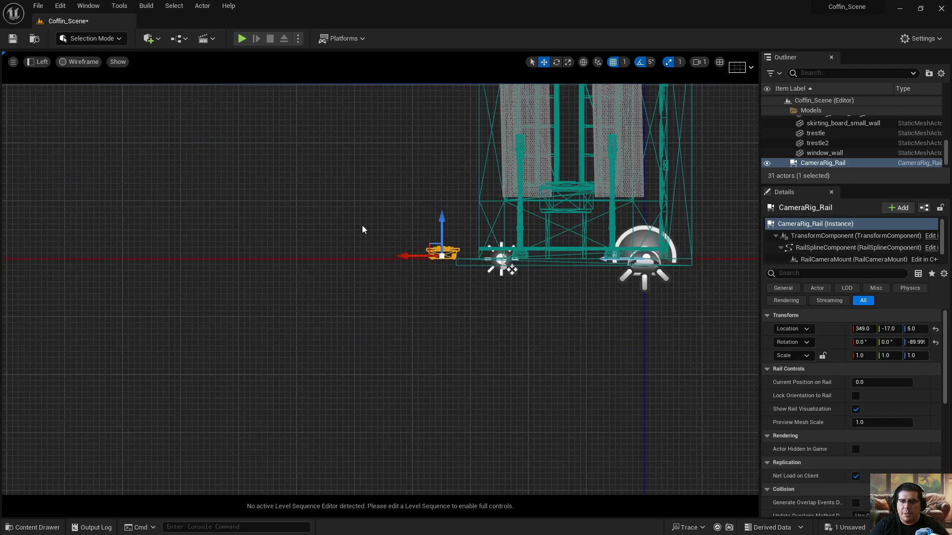
pyautogui.moveTo(420, 256); pyautogui.dragTo(338, 258)
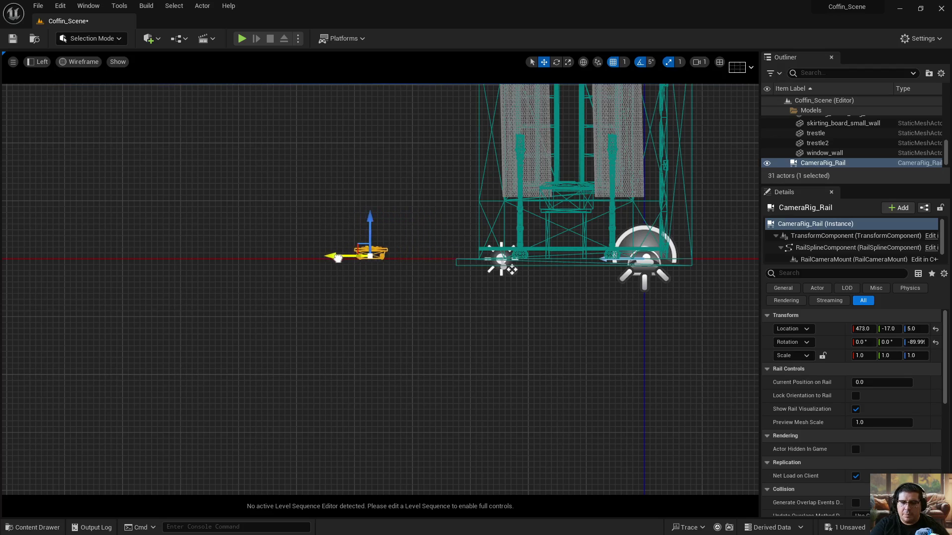
# In the perspective view, extend the rail along the room's open front by duplicating its far spline point.
pyautogui.click(44, 63)
pyautogui.click(68, 76)
pyautogui.moveTo(163, 189); pyautogui.dragTo(227, 230, button='right')
pyautogui.press('w')
pyautogui.press('s')
pyautogui.press('w')
pyautogui.press('s')
pyautogui.press('s')
pyautogui.moveTo(257, 277); pyautogui.dragTo(233, 292, button='right')
pyautogui.moveTo(248, 238); pyautogui.dragTo(442, 387, button='right')
pyautogui.click(354, 417)
pyautogui.press('d')
pyautogui.press('a')
pyautogui.moveTo(441, 427); pyautogui.dragTo(349, 441, button='right')
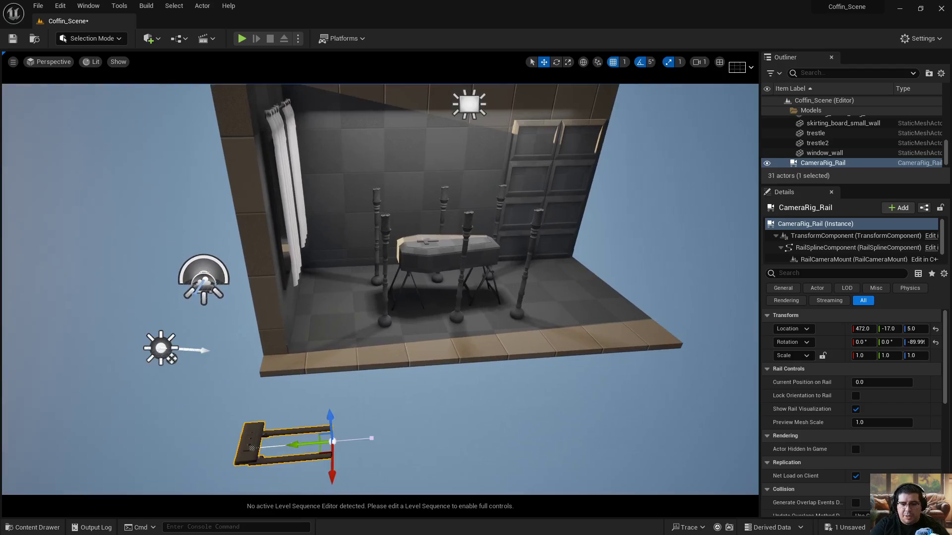
pyautogui.click(349, 440)
pyautogui.click(334, 440)
pyautogui.click(331, 441)
pyautogui.moveTo(384, 444)
pyautogui.mouseDown(button='right')
pyautogui.moveTo(364, 456)
pyautogui.moveTo(401, 438)
pyautogui.moveTo(383, 445)
pyautogui.mouseUp(button='right')
pyautogui.press('a')
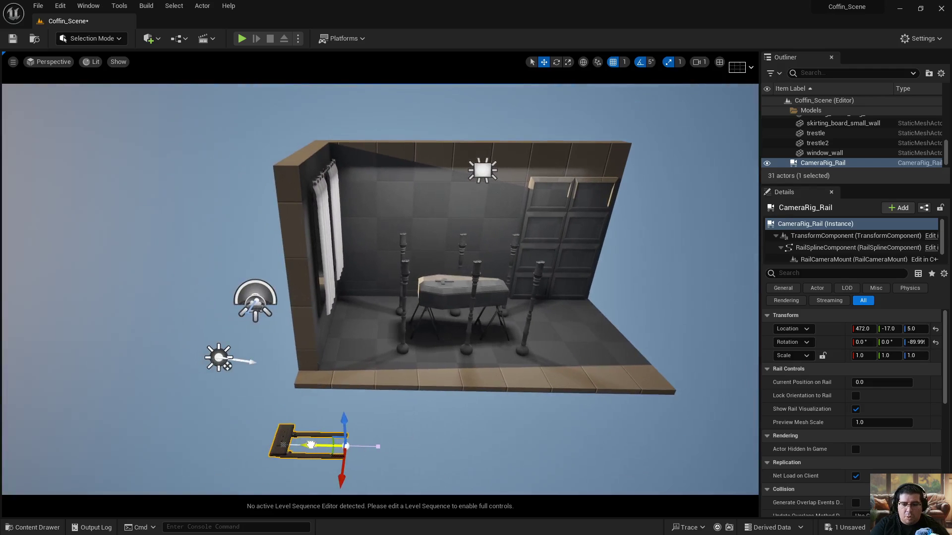
pyautogui.keyDown('alt'); pyautogui.moveTo(311, 444); pyautogui.dragTo(620, 416); pyautogui.keyUp('alt')
# Add another spline point to the rail and move it into the room near the double doors.
pyautogui.moveTo(620, 416); pyautogui.dragTo(540, 436, button='right')
pyautogui.press('d')
pyautogui.keyDown('alt'); pyautogui.moveTo(223, 378); pyautogui.dragTo(391, 324); pyautogui.keyUp('alt')
pyautogui.hotkey('ctrl', 'z')
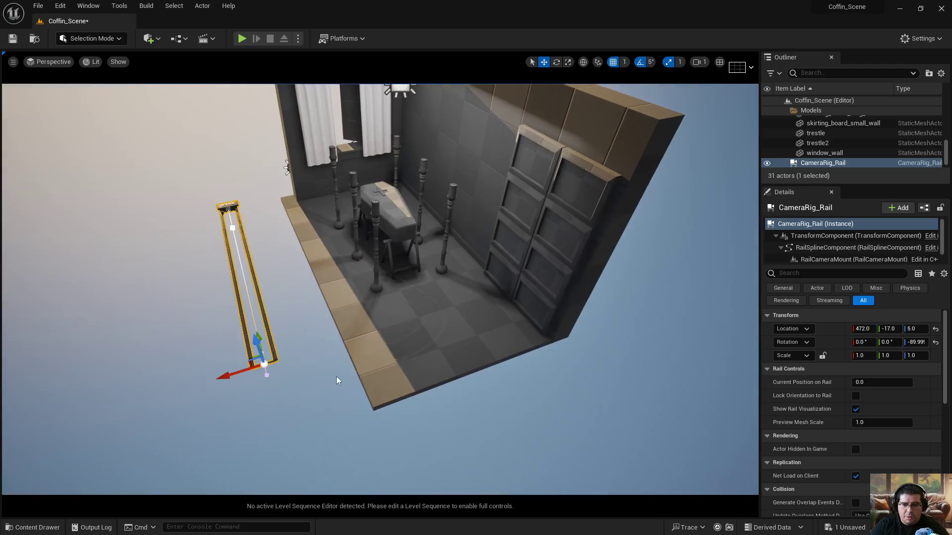
pyautogui.keyDown('alt'); pyautogui.moveTo(262, 337); pyautogui.dragTo(279, 377); pyautogui.keyUp('alt')
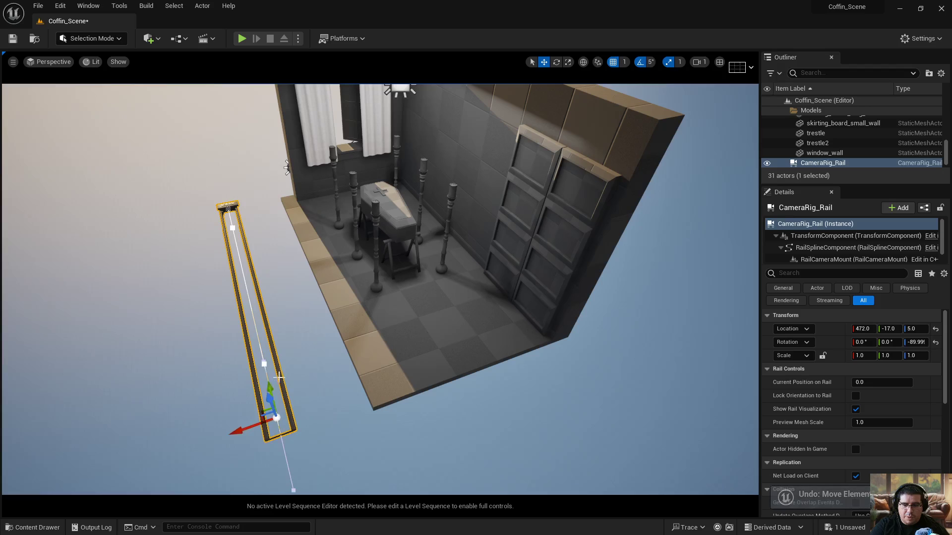
pyautogui.moveTo(239, 426); pyautogui.dragTo(497, 339)
pyautogui.moveTo(493, 331); pyautogui.dragTo(513, 331, button='right')
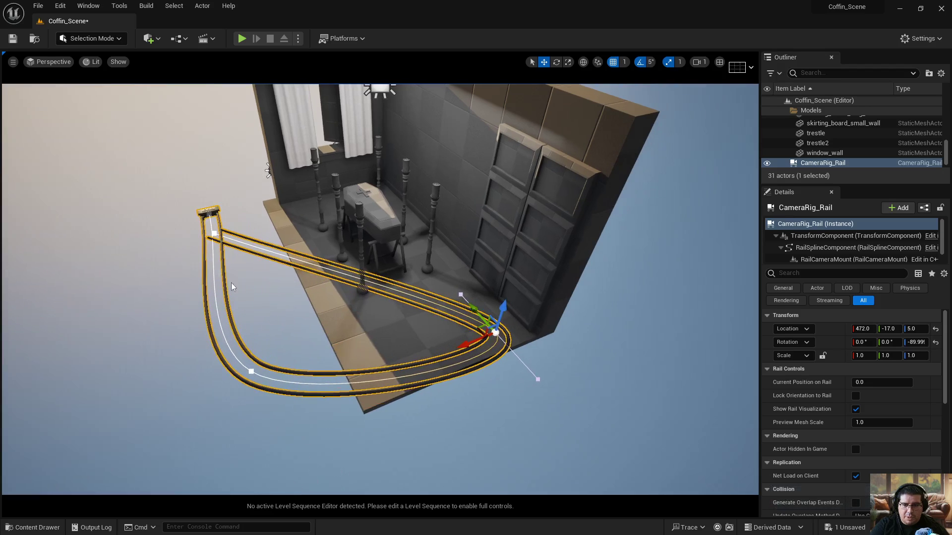
# Move the rail's end point into the room and shift the neighbouring spline point toward the floor's outer edge.
pyautogui.moveTo(212, 233); pyautogui.dragTo(390, 228)
pyautogui.moveTo(371, 185); pyautogui.dragTo(484, 234)
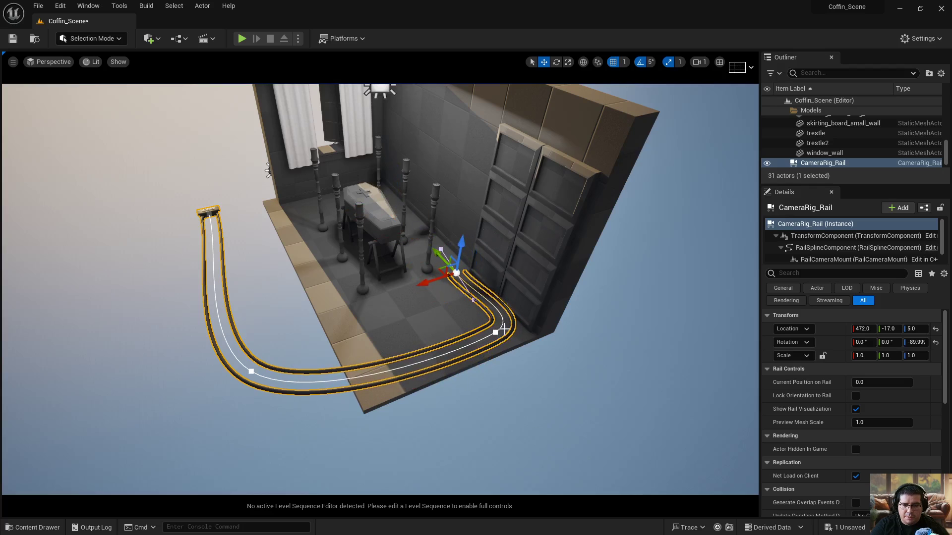
pyautogui.click(495, 333)
pyautogui.moveTo(475, 339); pyautogui.dragTo(461, 328)
pyautogui.moveTo(419, 364); pyautogui.dragTo(376, 380)
# Reselect the rail's end point and move it to the floor area beside the double doors.
pyautogui.moveTo(461, 278); pyautogui.dragTo(453, 273)
pyautogui.click(467, 281)
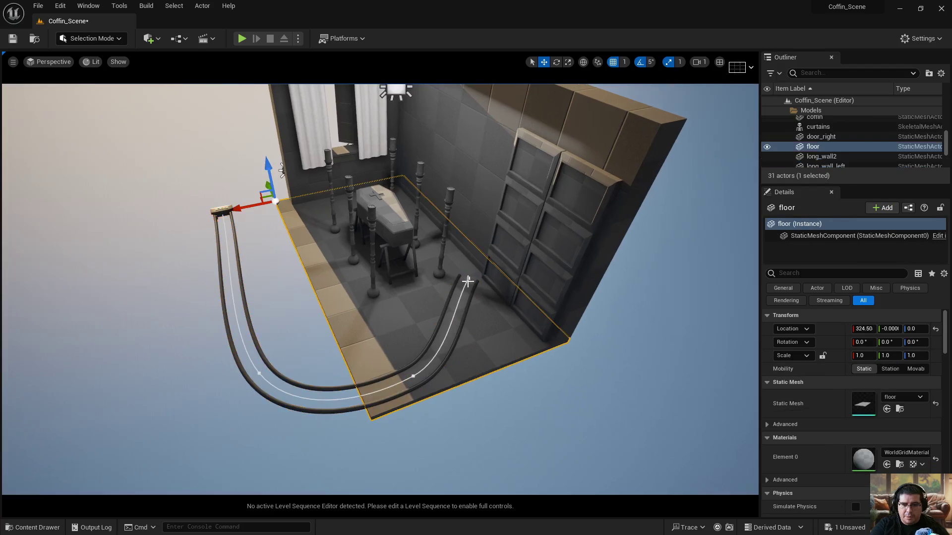
pyautogui.click(469, 280)
pyautogui.click(468, 279)
pyautogui.moveTo(466, 280); pyautogui.dragTo(500, 304)
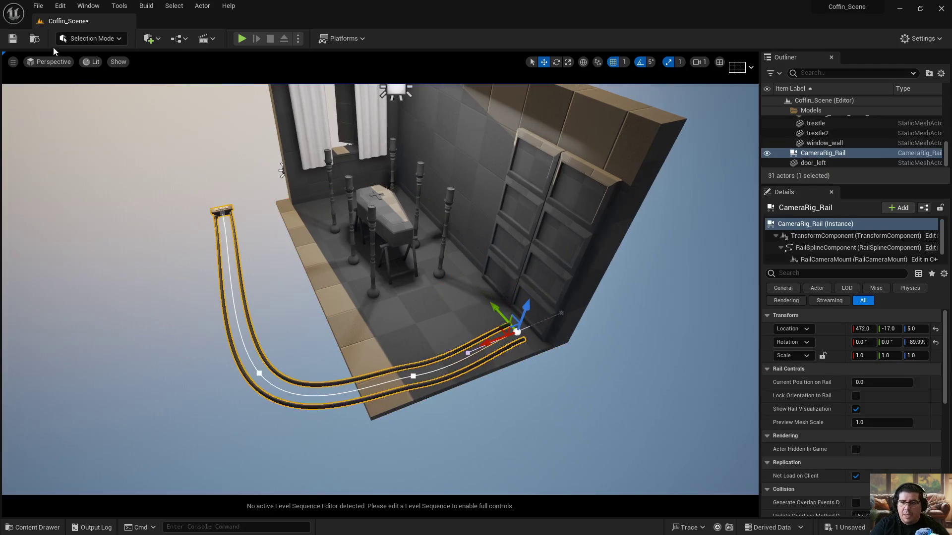
# In the top view, straighten the long rail section by aligning the corner point's tangent handle with the rail.
pyautogui.click(42, 64)
pyautogui.click(43, 100)
pyautogui.moveTo(451, 266); pyautogui.dragTo(438, 348, button='right')
pyautogui.scroll(-3, 440, 323)
pyautogui.click(407, 194)
pyautogui.click(427, 252)
pyautogui.click(404, 197)
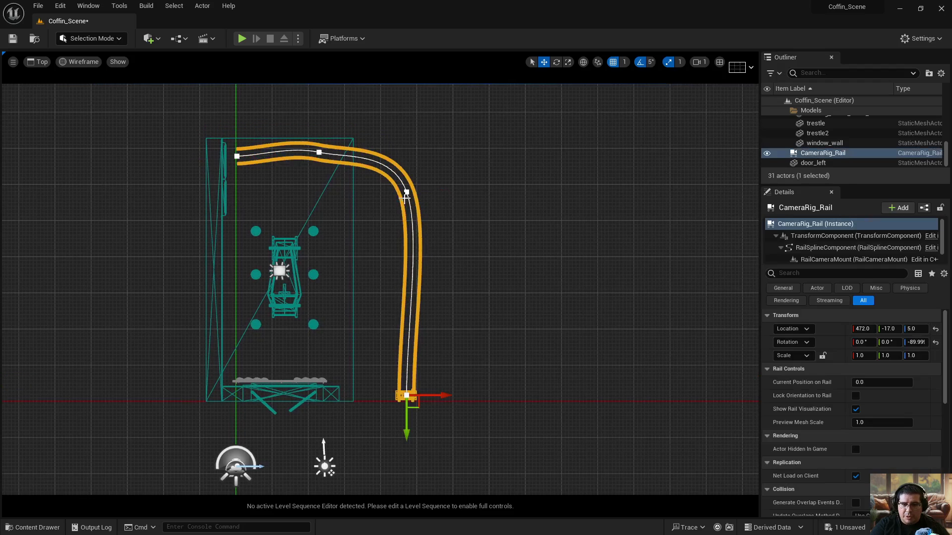
pyautogui.click(406, 193)
pyautogui.click(428, 249)
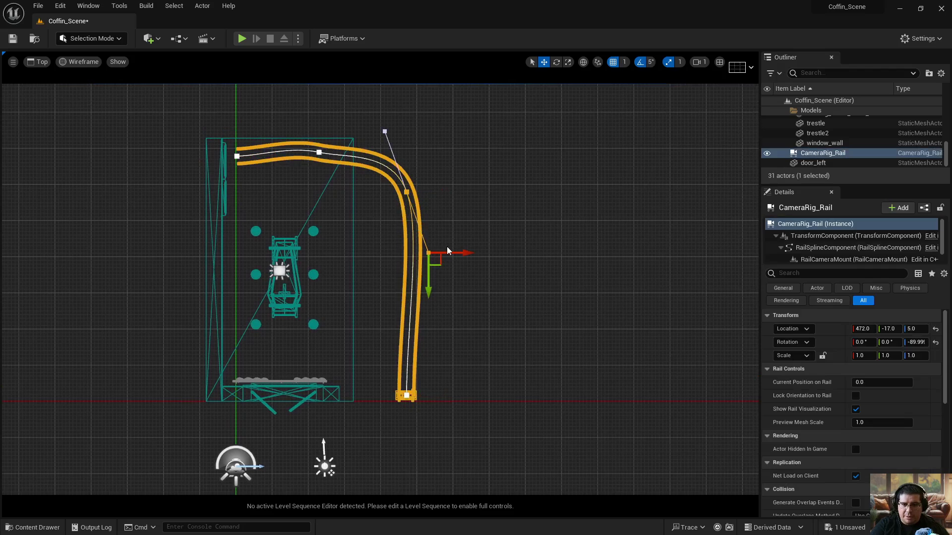
pyautogui.moveTo(452, 254); pyautogui.dragTo(430, 254)
pyautogui.scroll(5, 404, 229)
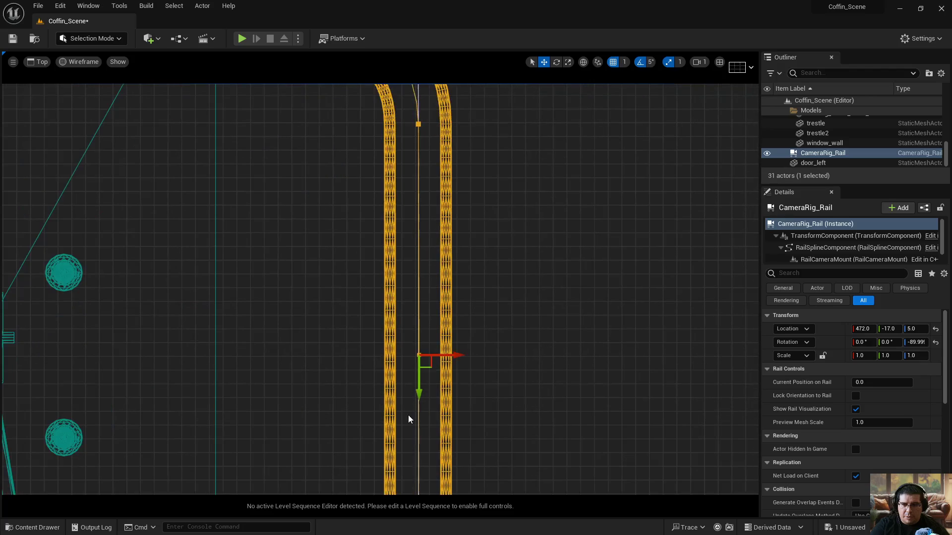
# Move the spline point inside the room slightly toward the coffin.
pyautogui.scroll(-2, 431, 292)
pyautogui.moveTo(472, 182); pyautogui.dragTo(499, 289, button='right')
pyautogui.scroll(-1, 483, 278)
pyautogui.moveTo(337, 280); pyautogui.dragTo(357, 238, button='right')
pyautogui.click(353, 226)
pyautogui.moveTo(354, 247); pyautogui.dragTo(352, 258)
# Level the inner spline point's tangent handle and align the rail's end point with it.
pyautogui.click(300, 227)
pyautogui.click(323, 232)
pyautogui.click(352, 238)
pyautogui.click(294, 226)
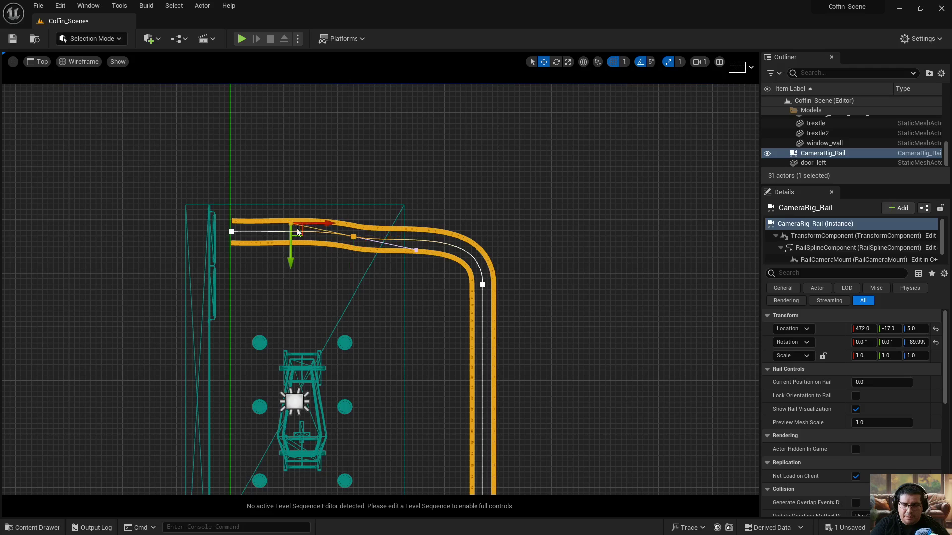
pyautogui.moveTo(288, 263); pyautogui.dragTo(295, 274)
pyautogui.click(232, 234)
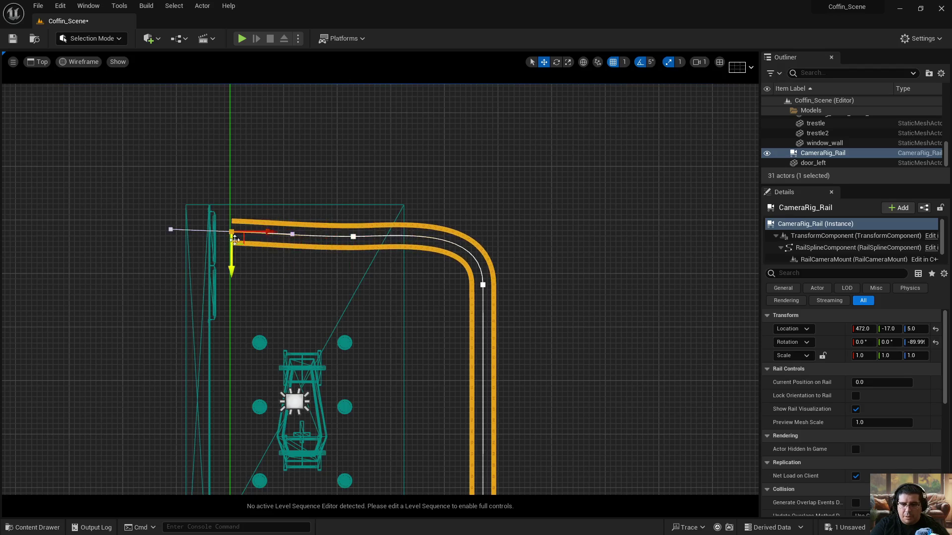
pyautogui.moveTo(231, 252); pyautogui.dragTo(231, 258)
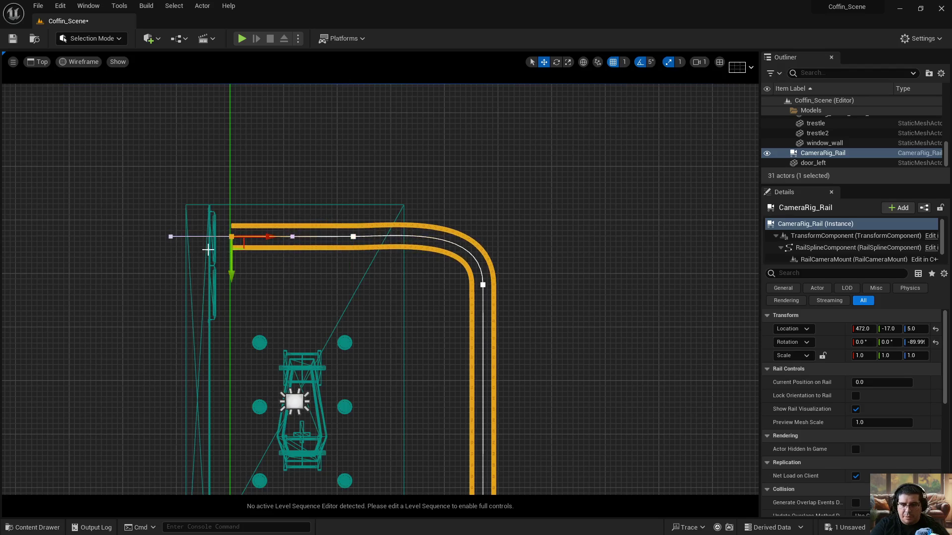
# Fine-tune the inner spline point and the end point so the short rail section inside the room runs straight.
pyautogui.click(603, 246)
pyautogui.scroll(-3, 523, 309)
pyautogui.moveTo(550, 368); pyautogui.dragTo(437, 305, button='right')
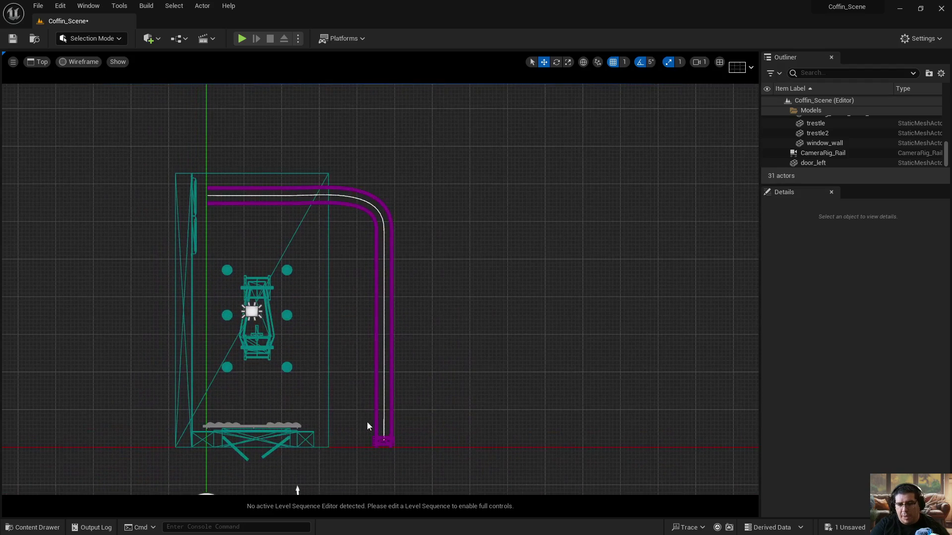
pyautogui.scroll(2, 335, 198)
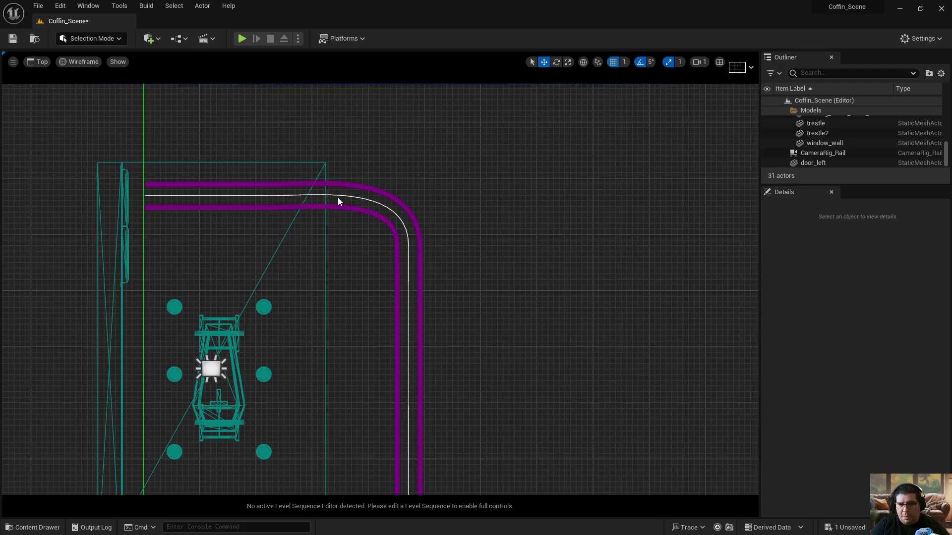
pyautogui.click(338, 197)
pyautogui.moveTo(272, 218); pyautogui.dragTo(272, 216)
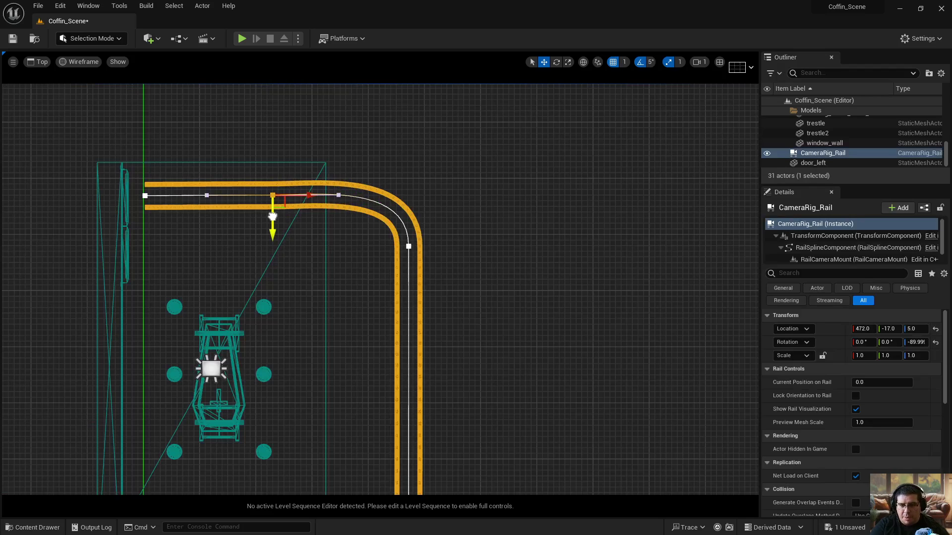
pyautogui.click(143, 196)
pyautogui.moveTo(144, 224); pyautogui.dragTo(145, 227)
# Reshape the rail's bend by moving the corner point down the long section and shortening its tangent handle.
pyautogui.click(406, 246)
pyautogui.moveTo(405, 275); pyautogui.dragTo(405, 292)
pyautogui.click(407, 171)
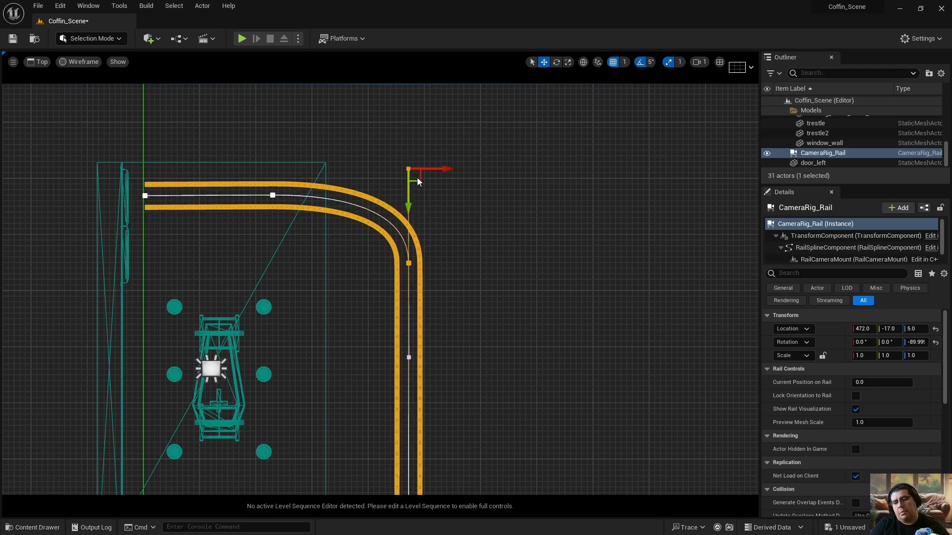
pyautogui.moveTo(407, 211); pyautogui.dragTo(407, 246)
pyautogui.click(406, 263)
pyautogui.moveTo(407, 300); pyautogui.dragTo(407, 297)
pyautogui.click(493, 305)
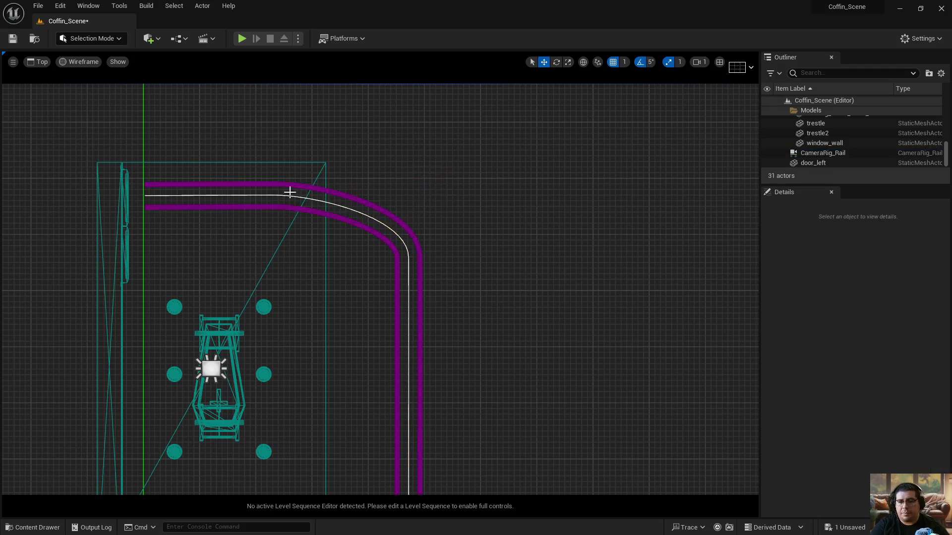
# Inspect the whole rail path in the top view and its height against the floor in the left view.
pyautogui.moveTo(537, 321); pyautogui.dragTo(510, 172, button='right')
pyautogui.scroll(-3, 514, 268)
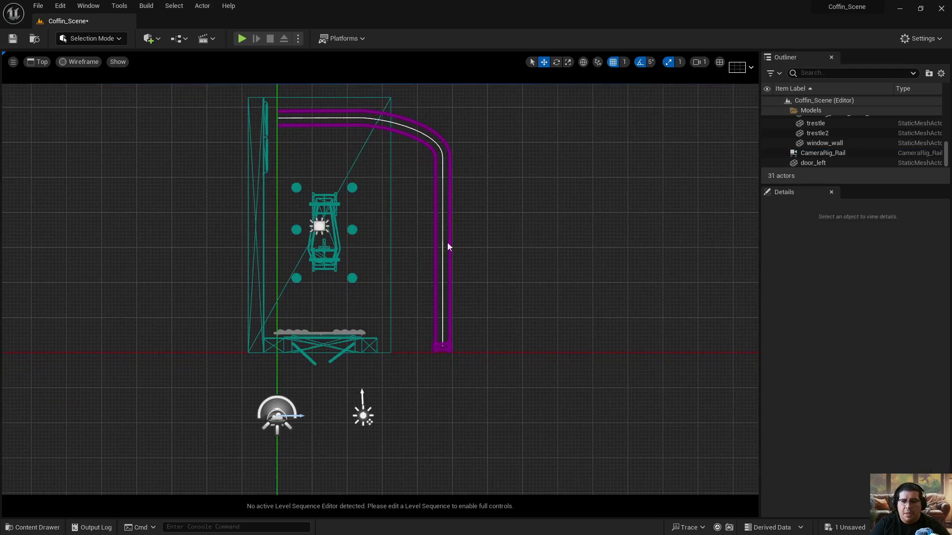
pyautogui.click(42, 61)
pyautogui.click(82, 123)
pyautogui.scroll(-1, 476, 247)
pyautogui.moveTo(398, 312); pyautogui.dragTo(315, 314, button='right')
pyautogui.scroll(3, 327, 293)
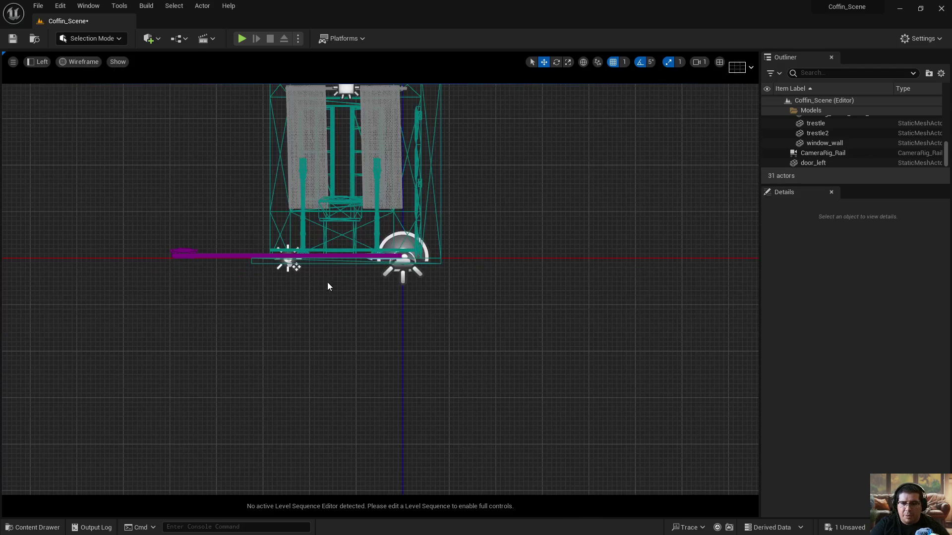
pyautogui.moveTo(332, 273); pyautogui.dragTo(333, 311, button='right')
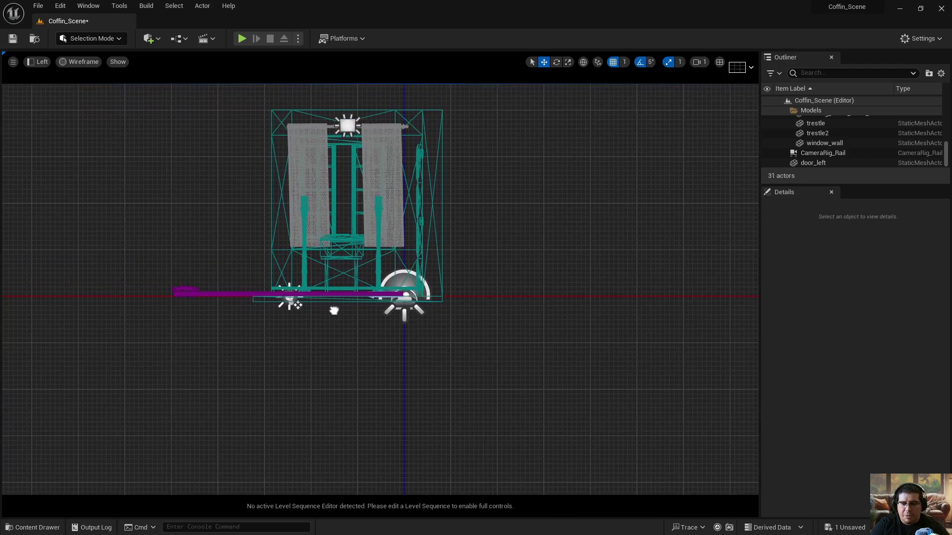
# Select the rail's end spline point inside the room and raise it high above the floor using the left view.
pyautogui.click(34, 62)
pyautogui.click(64, 78)
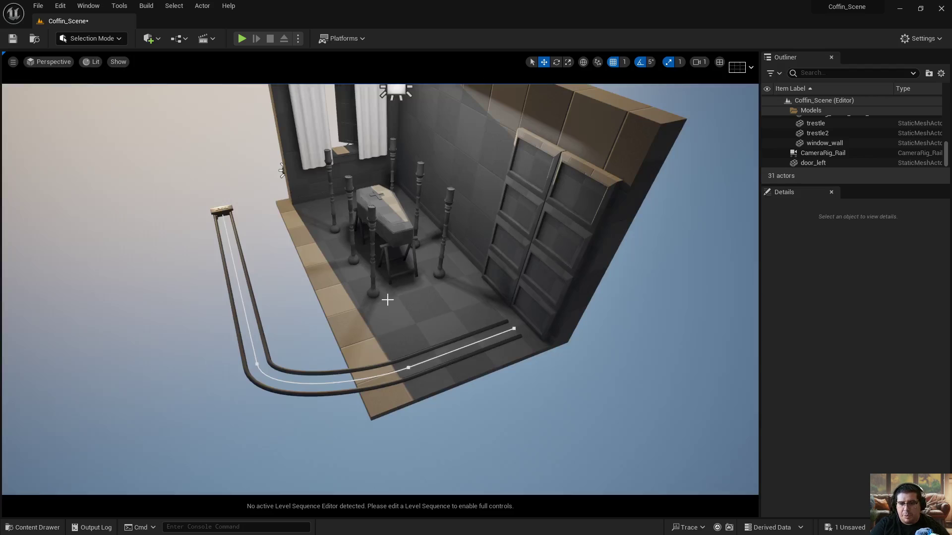
pyautogui.click(514, 331)
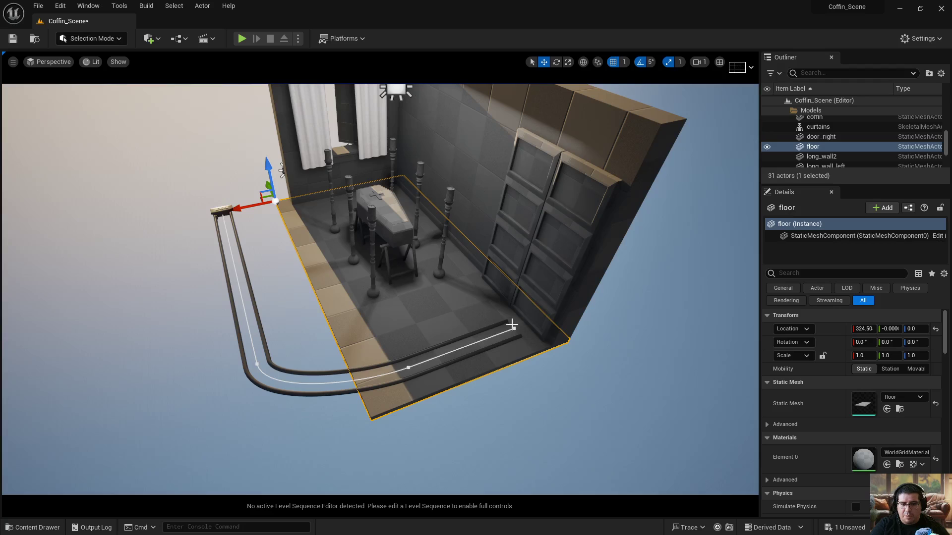
pyautogui.moveTo(512, 327); pyautogui.dragTo(514, 330)
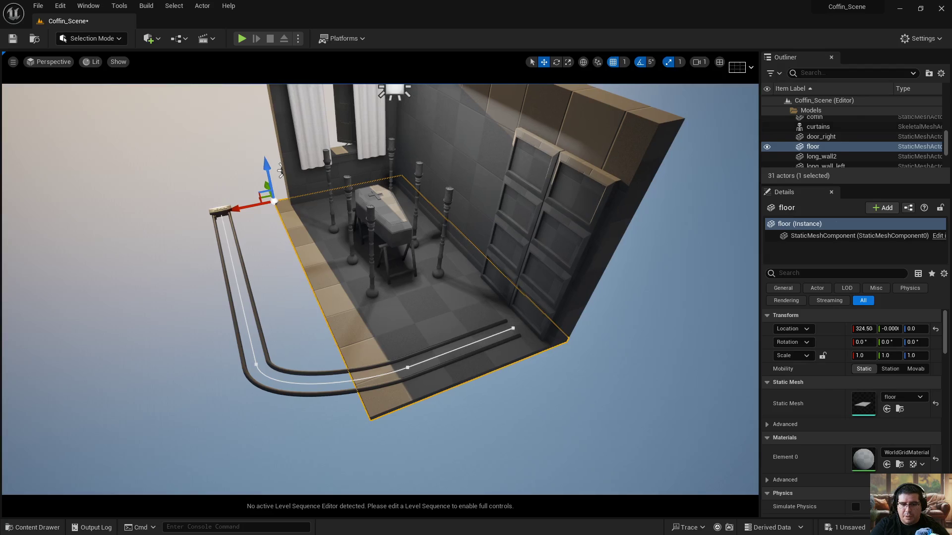
pyautogui.click(512, 329)
pyautogui.click(513, 328)
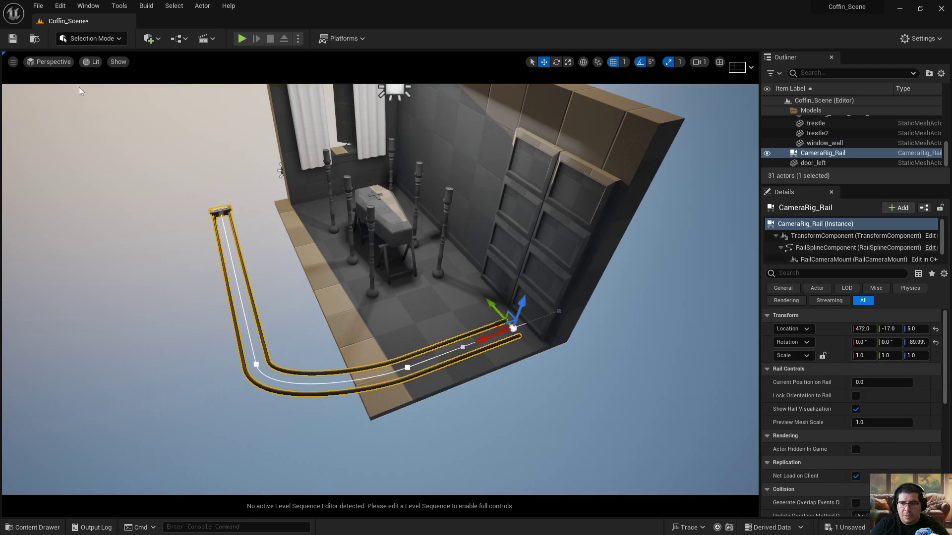
pyautogui.click(50, 62)
pyautogui.click(69, 110)
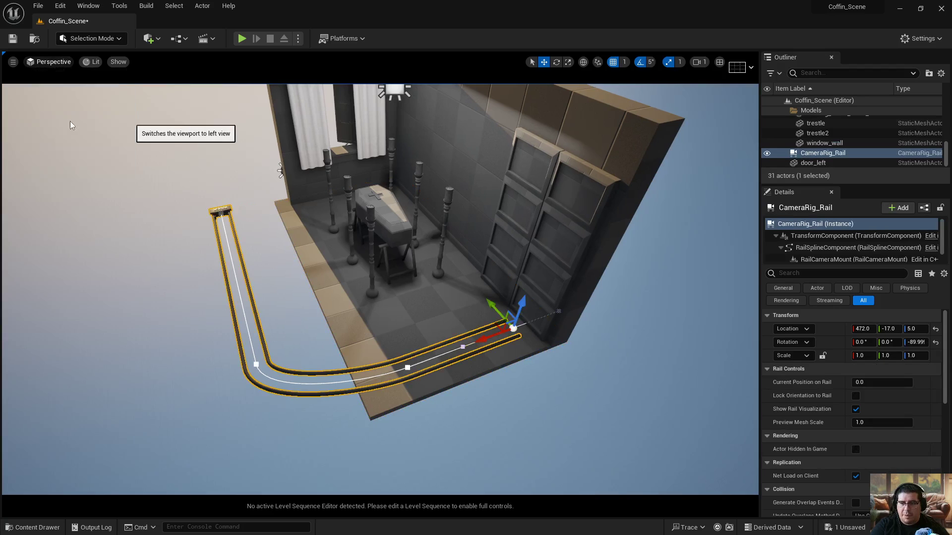
pyautogui.moveTo(403, 263); pyautogui.dragTo(423, 172)
# Raise the inner spline point slightly below the end point, tilt its tangent upward, and check the end point's level tangent.
pyautogui.click(299, 296)
pyautogui.moveTo(300, 263); pyautogui.dragTo(323, 190)
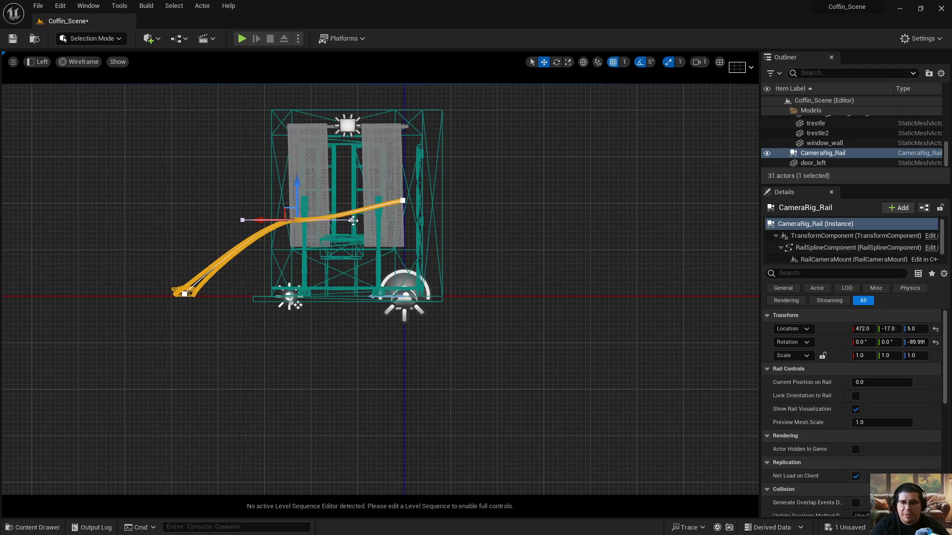
pyautogui.moveTo(364, 191); pyautogui.dragTo(363, 166)
pyautogui.click(402, 200)
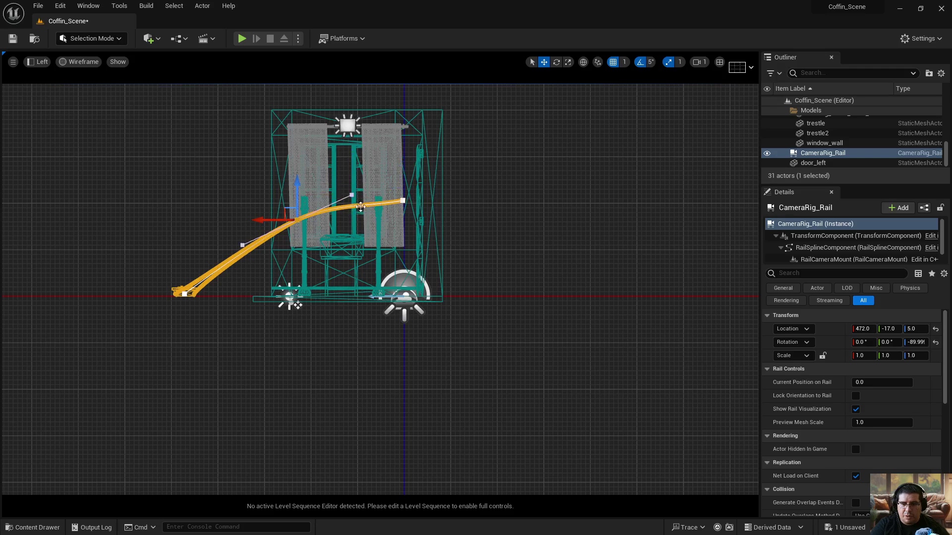
pyautogui.click(401, 201)
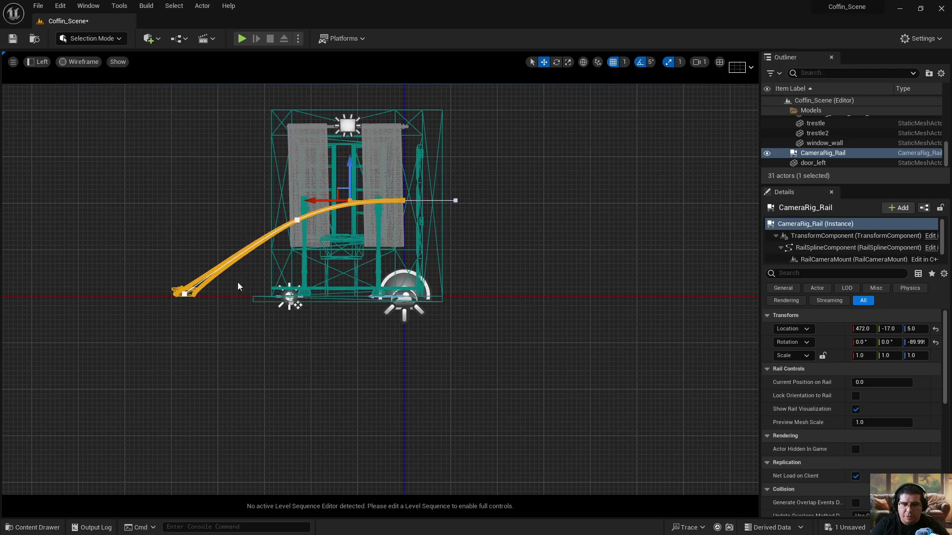
pyautogui.click(202, 309)
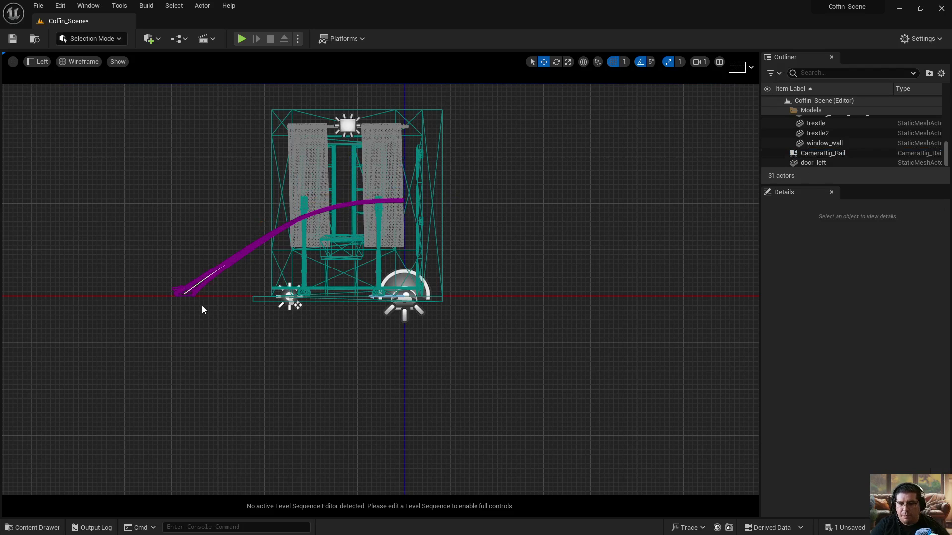
# Raise the rail's corner spline point above the floor in the perspective view.
pyautogui.click(42, 62)
pyautogui.click(67, 76)
pyautogui.moveTo(177, 230); pyautogui.dragTo(269, 367, button='right')
pyautogui.press('w')
pyautogui.press('s')
pyautogui.click(279, 372)
pyautogui.click(277, 374)
pyautogui.moveTo(276, 376); pyautogui.dragTo(272, 337)
pyautogui.moveTo(270, 363)
pyautogui.mouseDown(button='right')
pyautogui.moveTo(347, 327)
pyautogui.moveTo(257, 371)
pyautogui.mouseUp(button='right')
pyautogui.press('Escape')
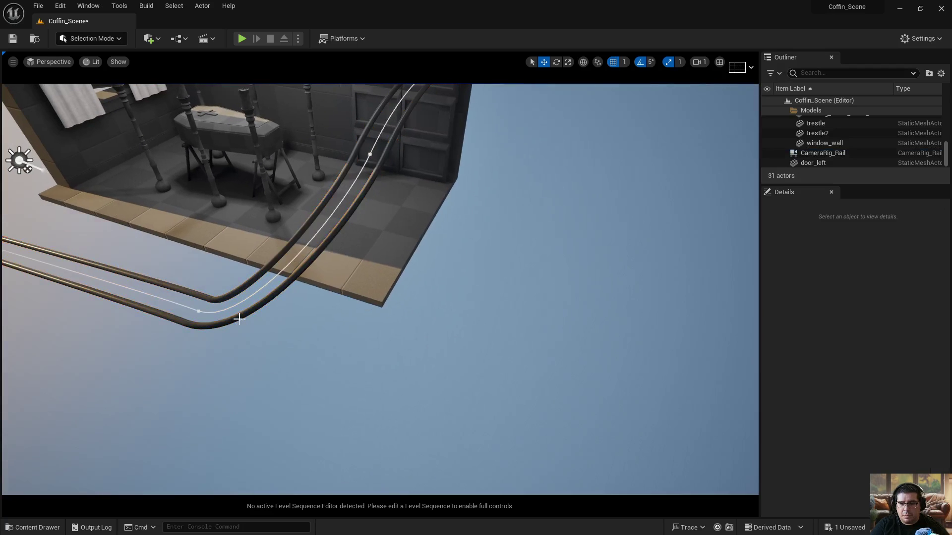
# Tilt the corner point's tangent handle upward so the rail climbs smoothly through the bend.
pyautogui.click(204, 313)
pyautogui.click(199, 312)
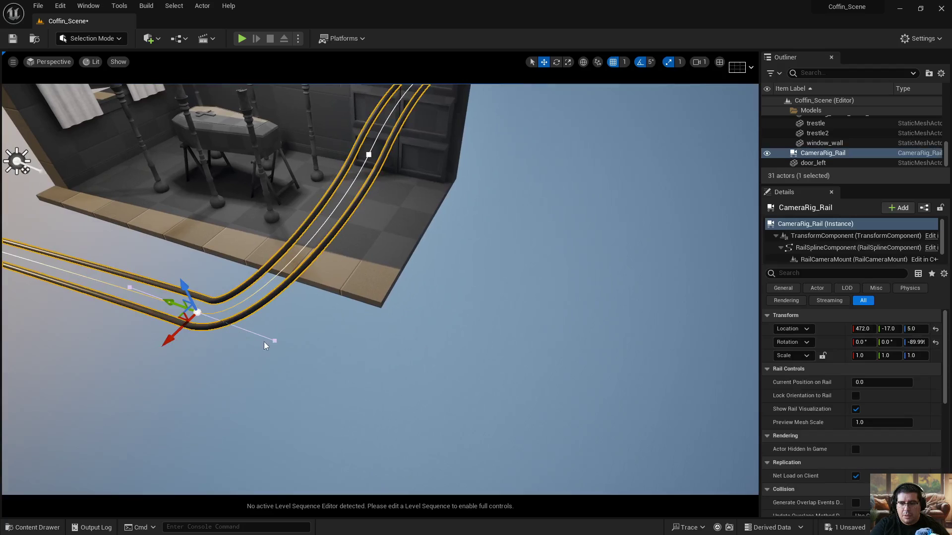
pyautogui.click(272, 341)
pyautogui.moveTo(257, 360); pyautogui.dragTo(281, 337)
pyautogui.moveTo(203, 346); pyautogui.dragTo(244, 358, button='right')
pyautogui.moveTo(469, 123); pyautogui.dragTo(674, 369, button='right')
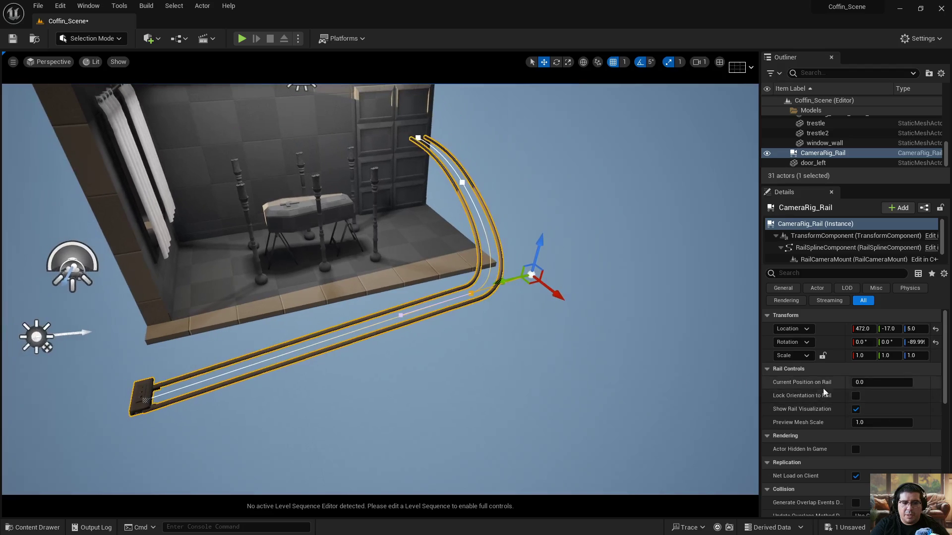
# Preview the mount's travel by scrubbing the rail's current position along the path and back to 0.0.
pyautogui.moveTo(863, 383)
pyautogui.mouseDown()
pyautogui.moveTo(909, 383)
pyautogui.moveTo(852, 384)
pyautogui.mouseUp()
pyautogui.click(565, 352)
pyautogui.moveTo(565, 353); pyautogui.dragTo(574, 356, button='right')
pyautogui.moveTo(241, 317); pyautogui.dragTo(241, 318, button='right')
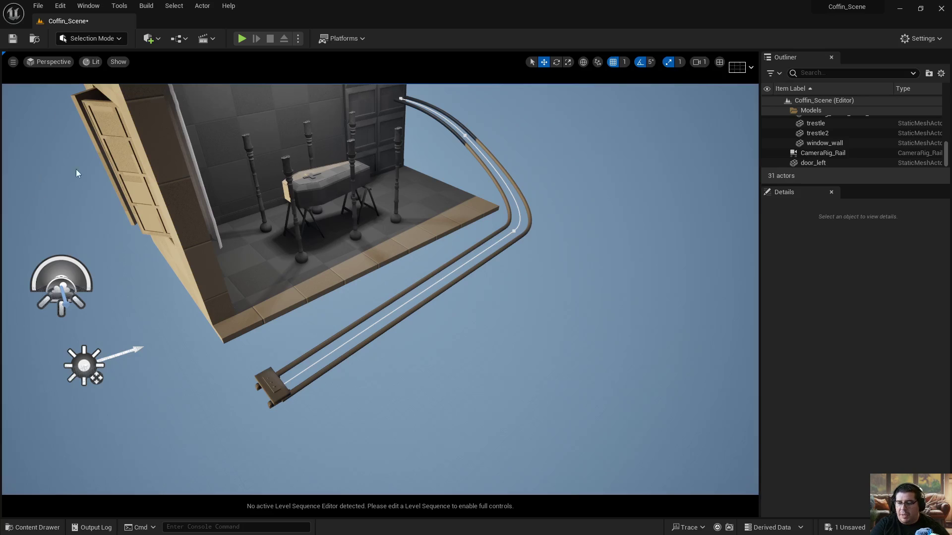
# Add a Cine Camera Actor to the level.
pyautogui.click(160, 38)
pyautogui.moveTo(197, 142)
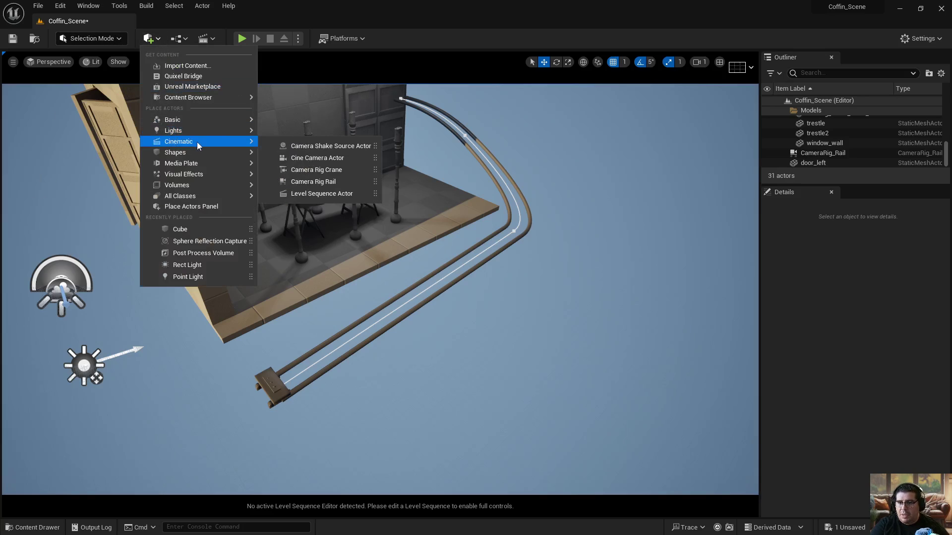
pyautogui.click(350, 157)
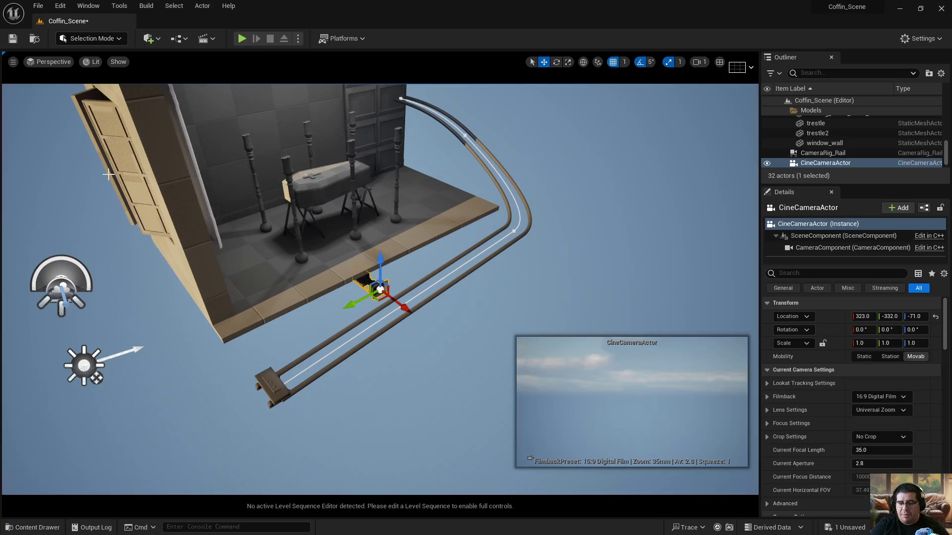
# Move the cine camera over the rail's start mount in the top view, at X 472 and Y -18.
pyautogui.click(47, 62)
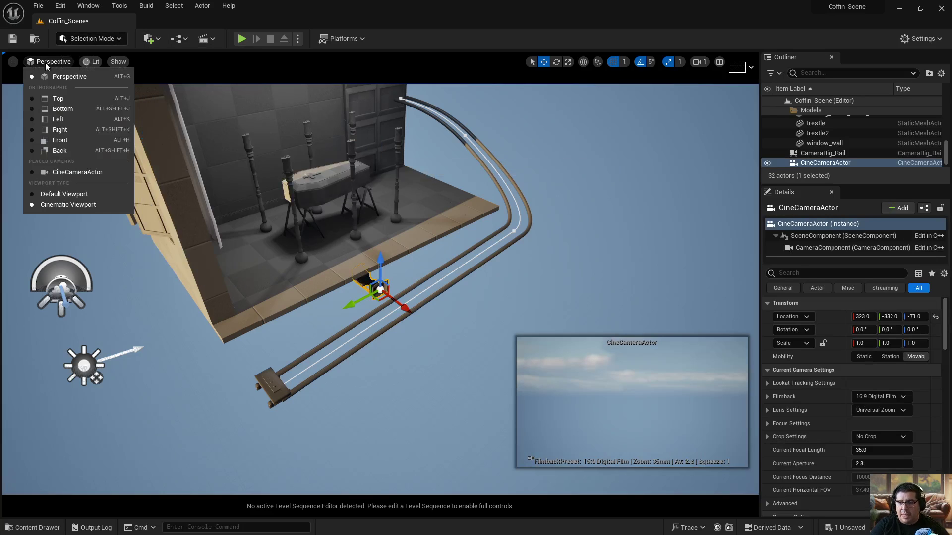
pyautogui.click(76, 101)
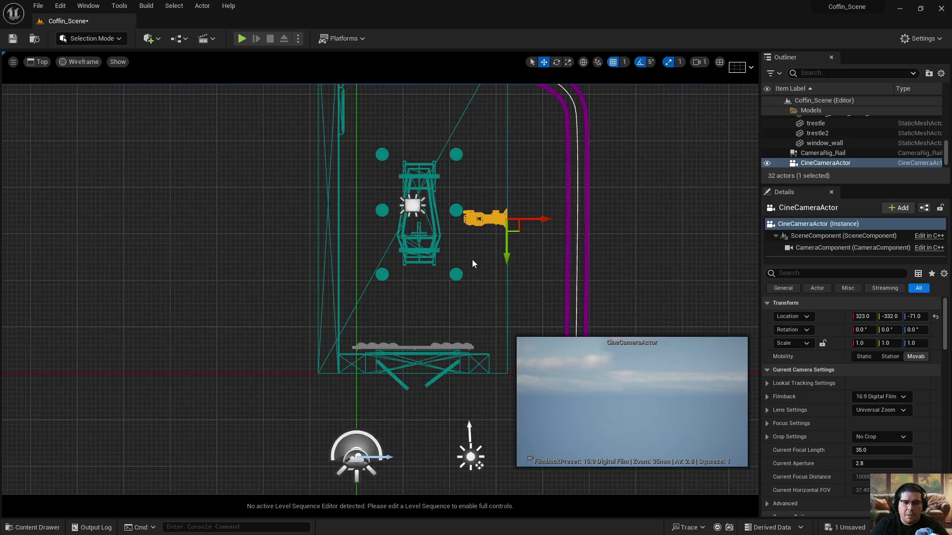
pyautogui.moveTo(473, 264); pyautogui.dragTo(287, 200, button='right')
pyautogui.moveTo(391, 223); pyautogui.dragTo(348, 242, button='right')
pyautogui.moveTo(276, 189); pyautogui.dragTo(393, 328)
pyautogui.scroll(4, 364, 324)
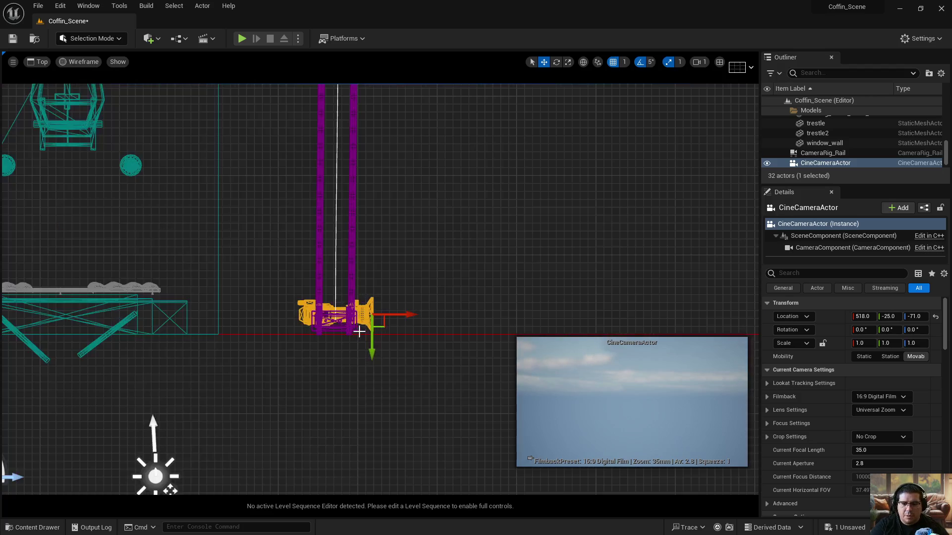
pyautogui.scroll(4, 359, 331)
pyautogui.moveTo(411, 265); pyautogui.dragTo(264, 310)
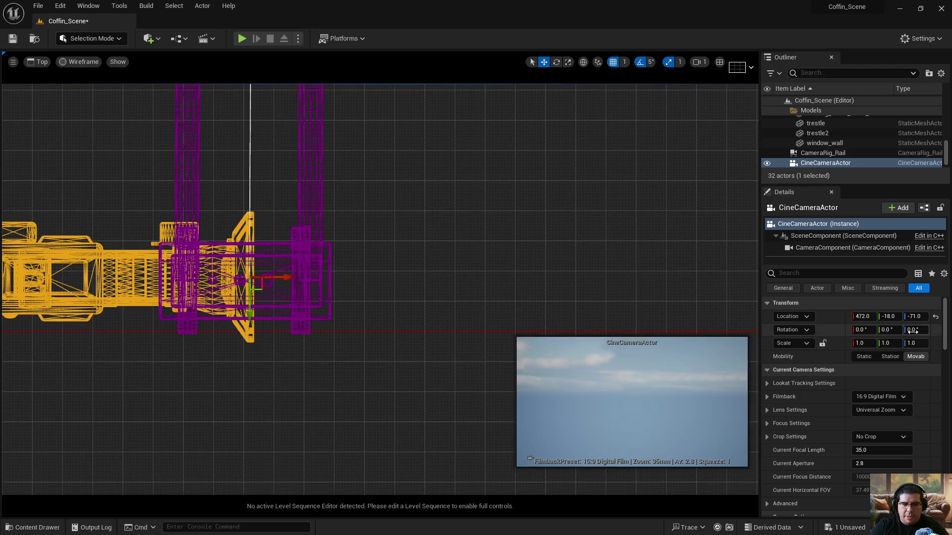
# Rotate the cine camera about 180° around Z so its lens faces the room side.
pyautogui.press('e')
pyautogui.moveTo(310, 276); pyautogui.dragTo(233, 215)
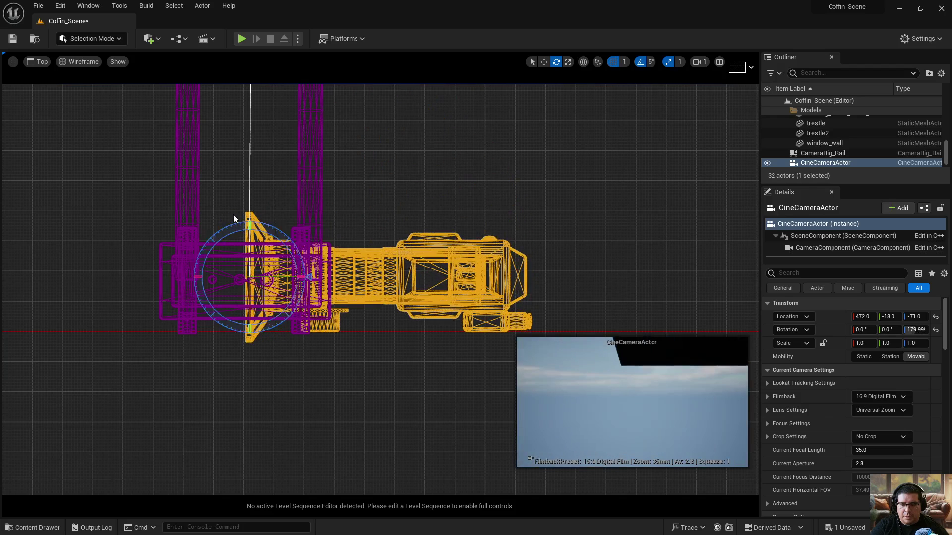
pyautogui.scroll(-3, 227, 211)
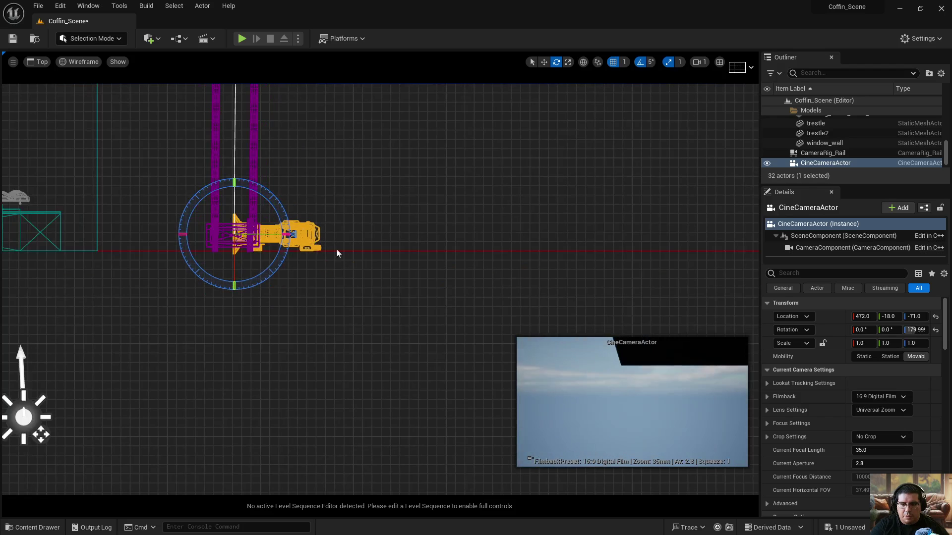
# Raise the cine camera and shift it forward in the left view so its body sits on the mount, at X 403 and Z 47.
pyautogui.click(49, 64)
pyautogui.click(54, 119)
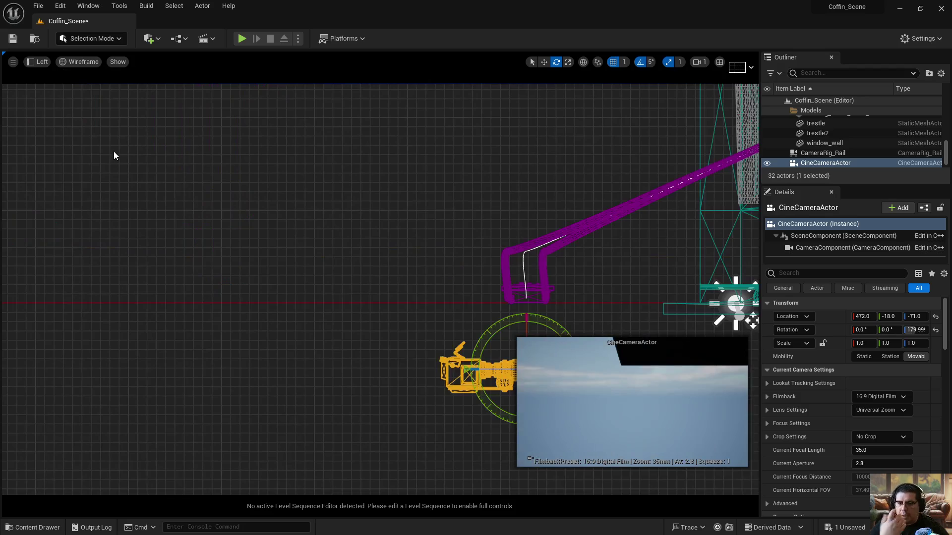
pyautogui.scroll(-5, 307, 193)
pyautogui.moveTo(489, 224); pyautogui.dragTo(353, 210, button='right')
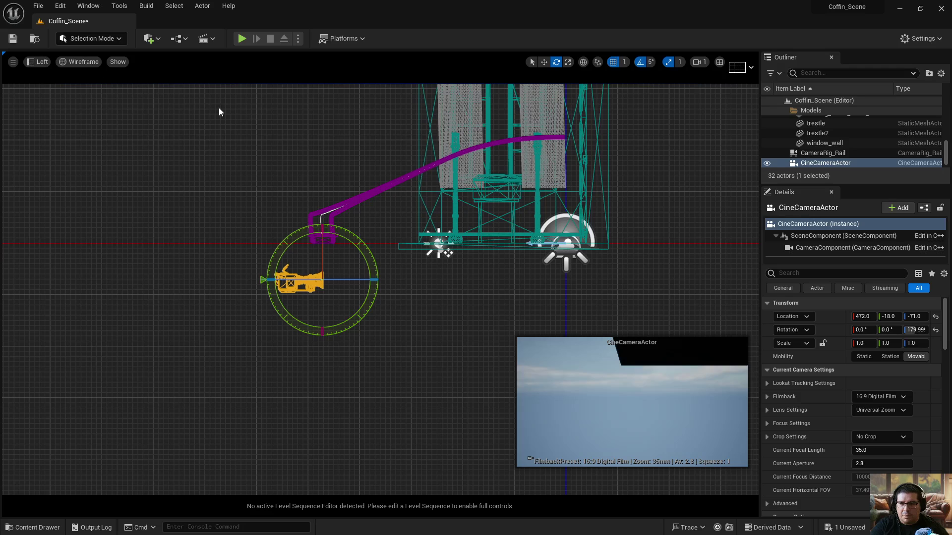
pyautogui.press('w')
pyautogui.moveTo(326, 247); pyautogui.dragTo(328, 192)
pyautogui.scroll(6, 328, 192)
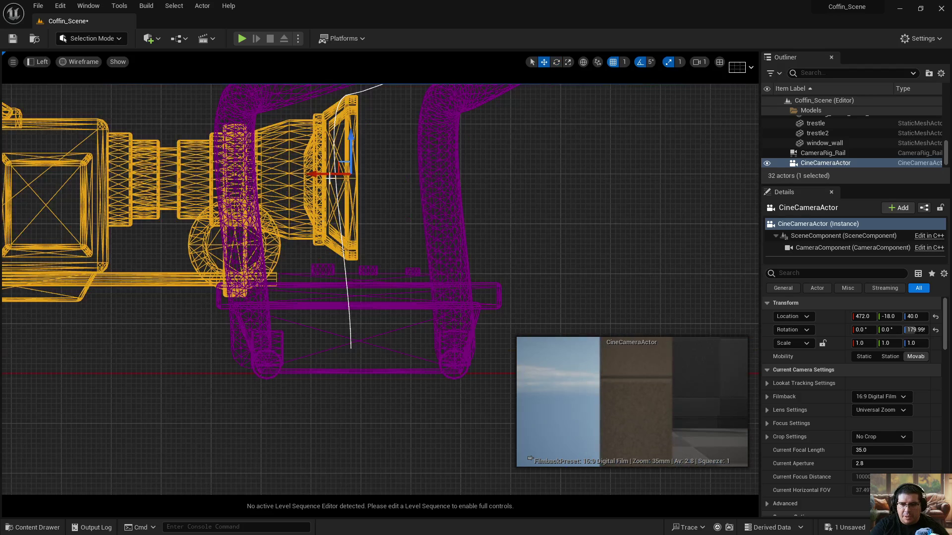
pyautogui.moveTo(350, 157); pyautogui.dragTo(659, 173)
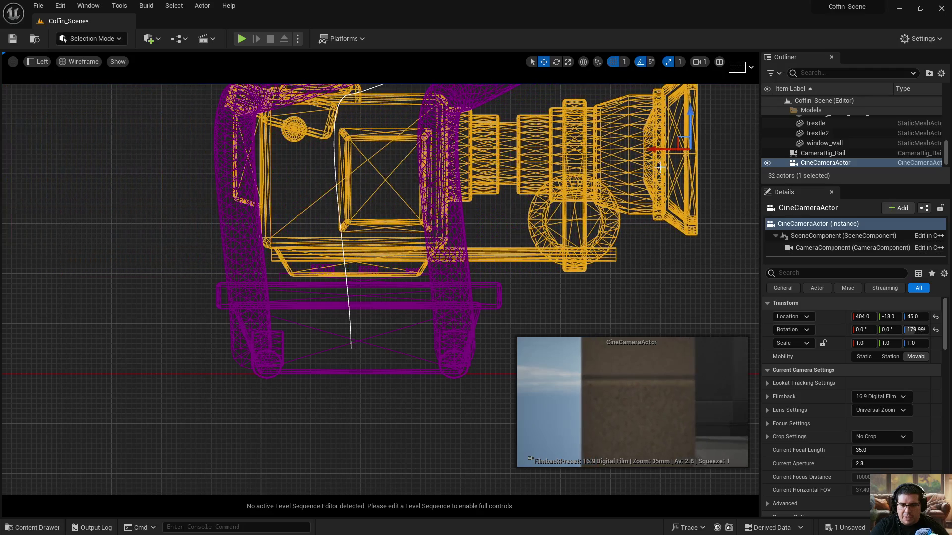
pyautogui.moveTo(683, 135)
pyautogui.mouseDown()
pyautogui.moveTo(691, 125)
pyautogui.moveTo(666, 137)
pyautogui.mouseUp()
pyautogui.scroll(-11, 596, 168)
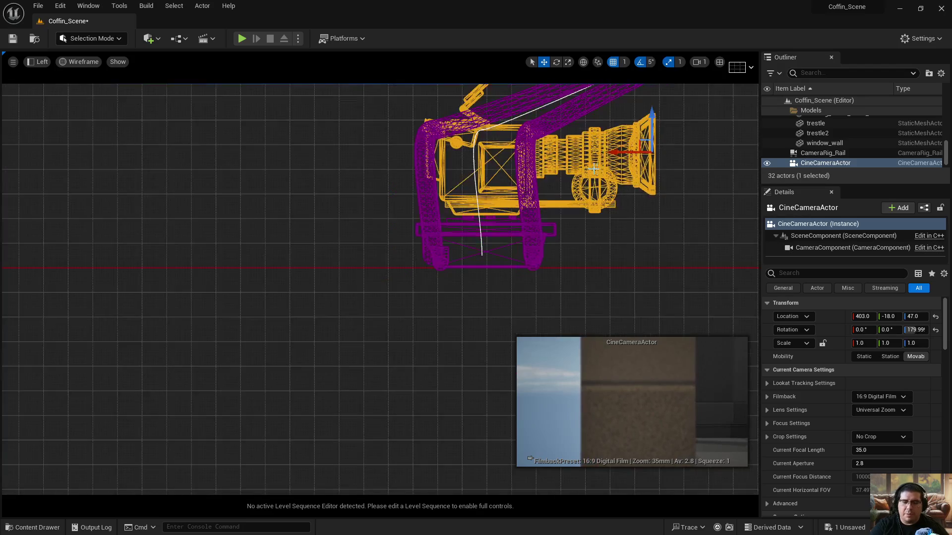
# Return to the perspective view and attach CineCameraActor to CameraRig_Rail as its child.
pyautogui.click(34, 62)
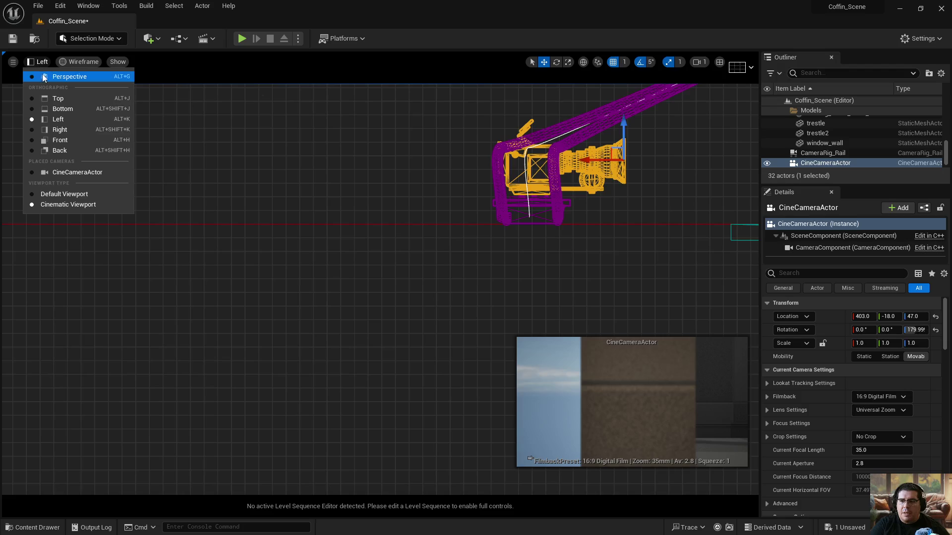
pyautogui.click(64, 74)
pyautogui.moveTo(230, 218); pyautogui.dragTo(325, 270, button='right')
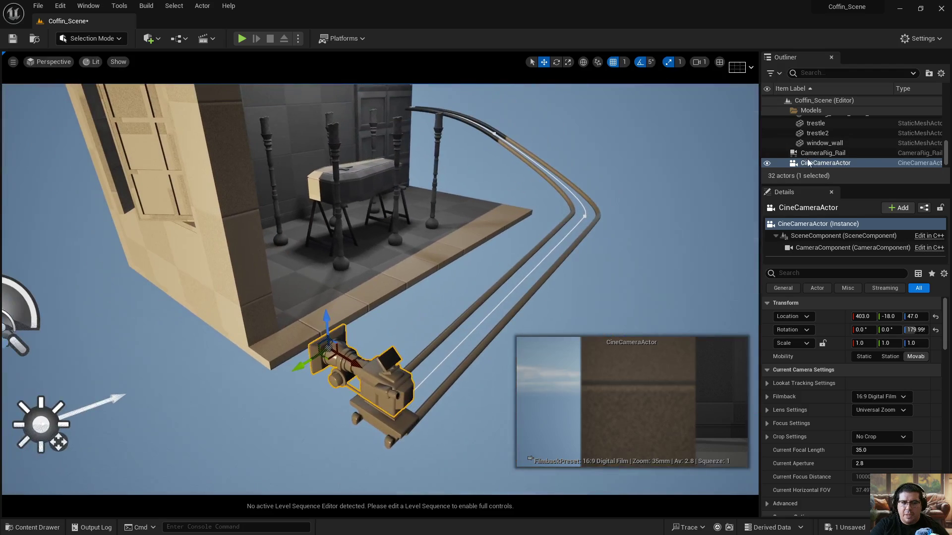
pyautogui.moveTo(828, 162)
pyautogui.mouseDown()
pyautogui.moveTo(804, 155)
pyautogui.moveTo(822, 154)
pyautogui.mouseUp()
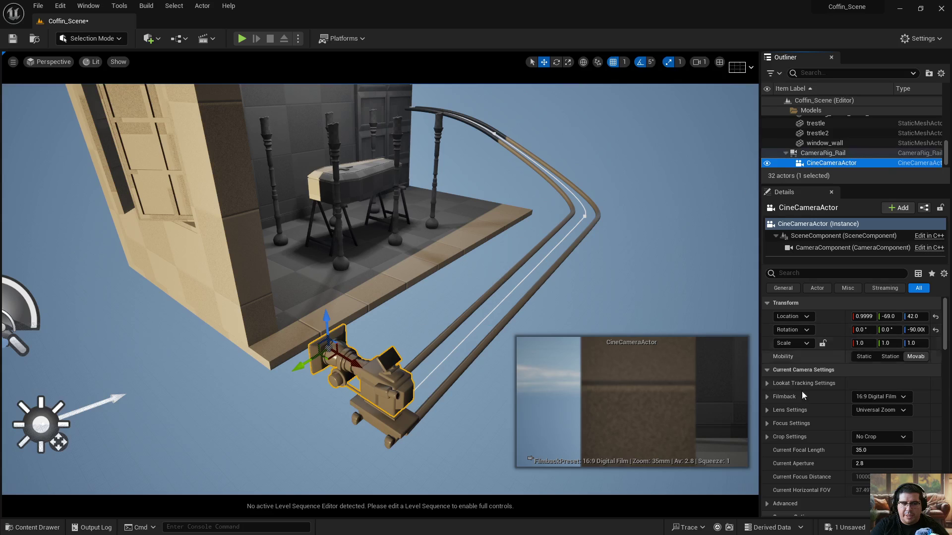
# Test the attached camera's travel by scrubbing the rail's current position and returning it to 0.0, then frame the whole rig.
pyautogui.click(821, 153)
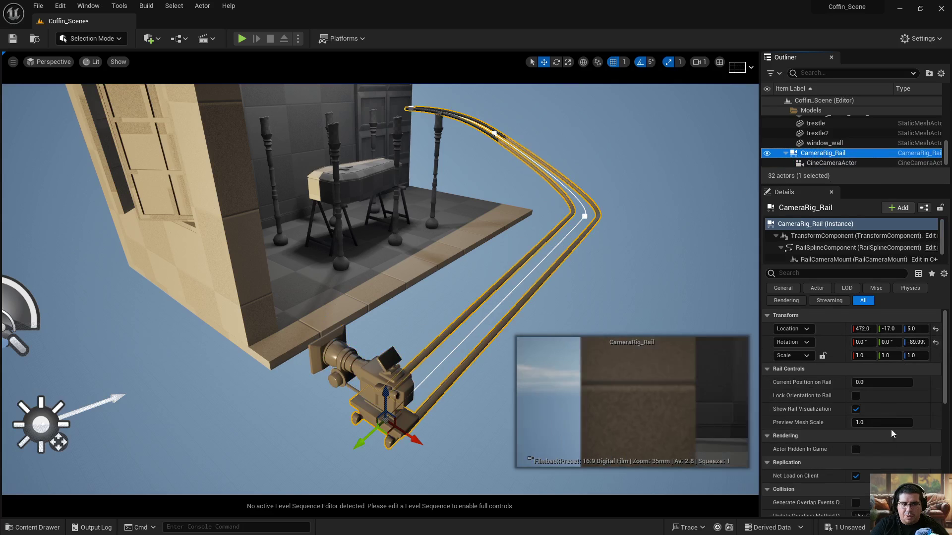
pyautogui.moveTo(877, 382); pyautogui.dragTo(852, 383)
pyautogui.moveTo(545, 258); pyautogui.dragTo(476, 273, button='right')
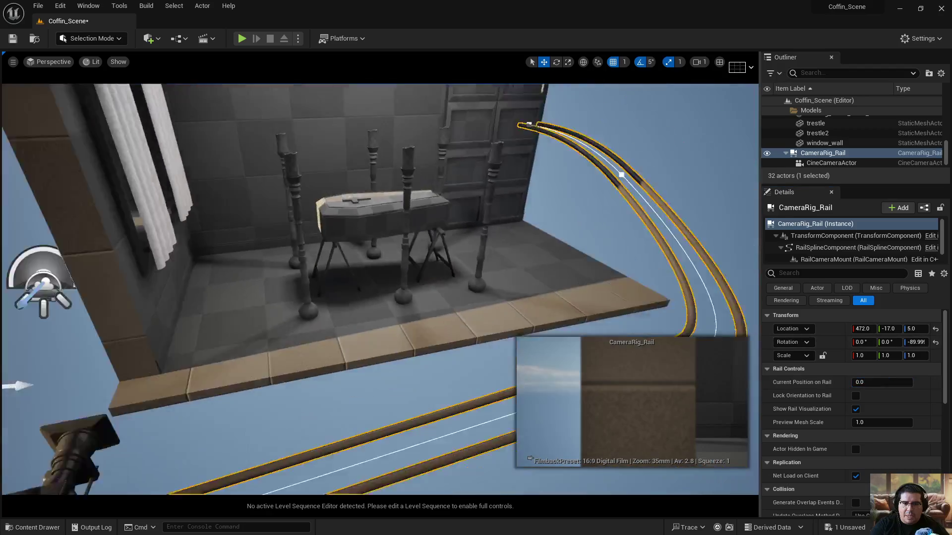
pyautogui.press('f')
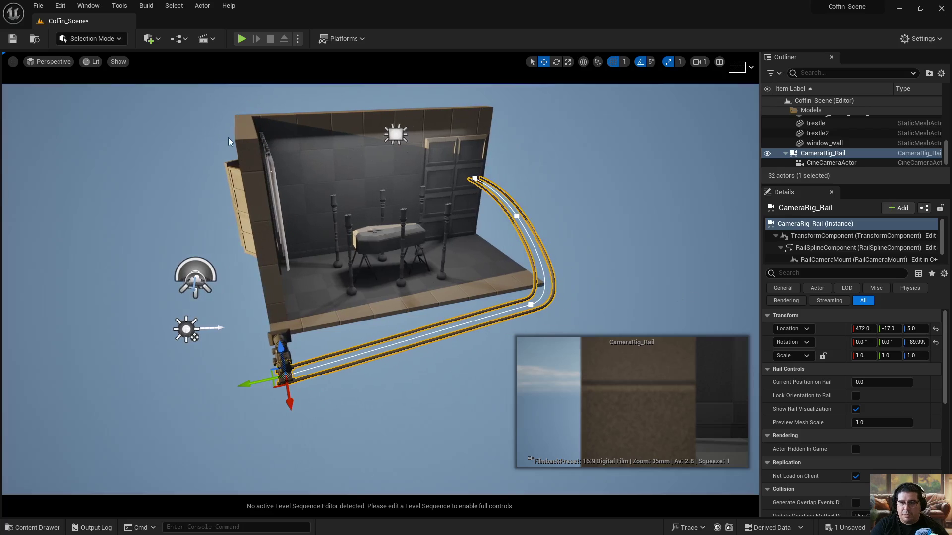
# Add a cube shape and move it onto the coffin, at about X 117 and Y -342.
pyautogui.click(149, 38)
pyautogui.moveTo(181, 133)
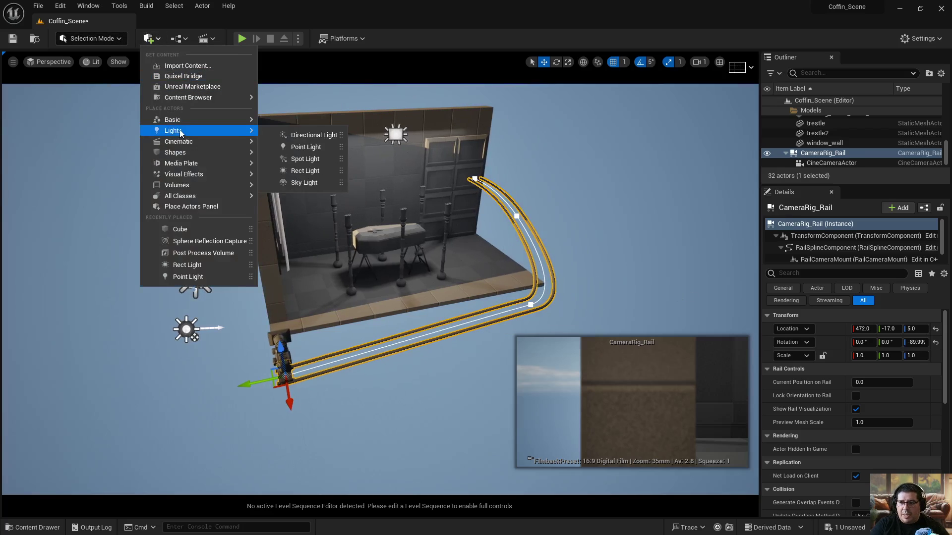
pyautogui.moveTo(176, 152)
pyautogui.click(296, 153)
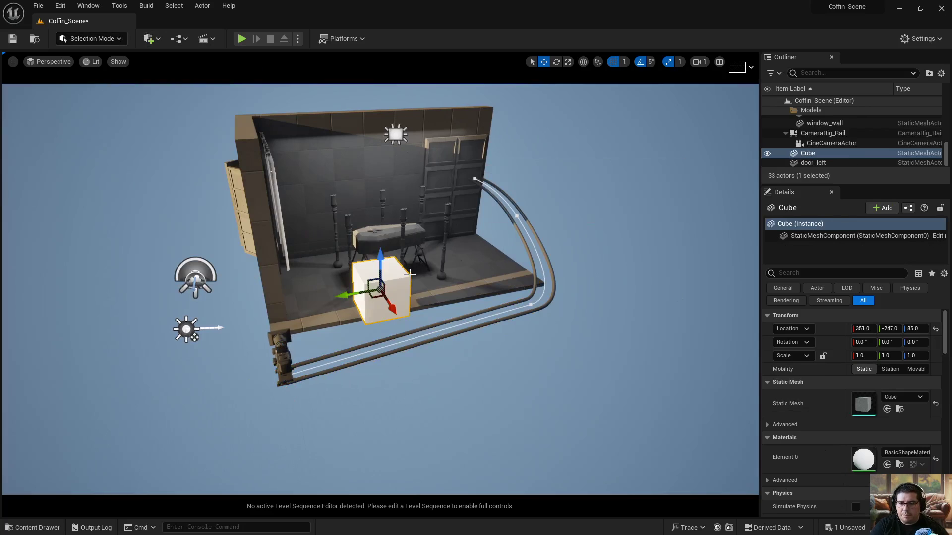
pyautogui.moveTo(394, 309); pyautogui.dragTo(380, 255)
pyautogui.moveTo(319, 250); pyautogui.dragTo(352, 245)
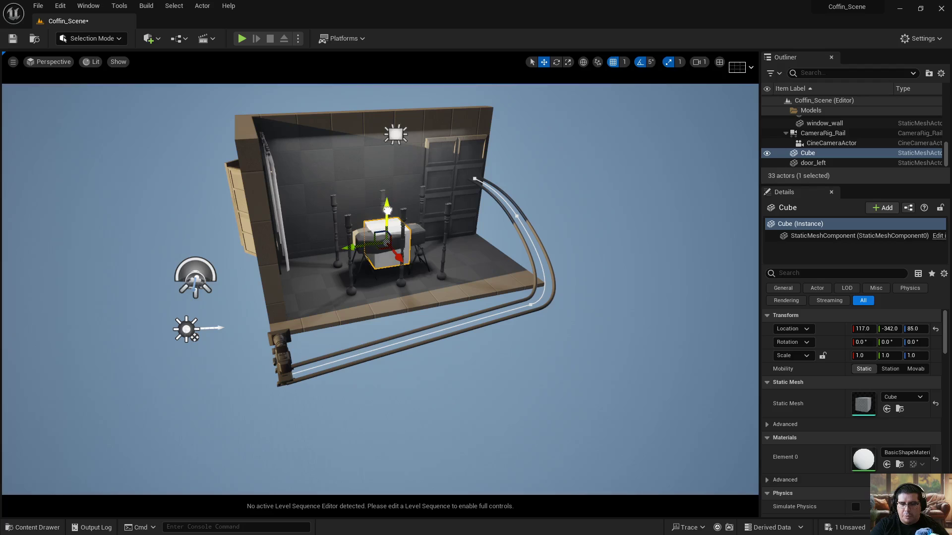
# Raise the cube above the coffin to Z 133 and turn off its Visible property.
pyautogui.moveTo(387, 209); pyautogui.dragTo(387, 194)
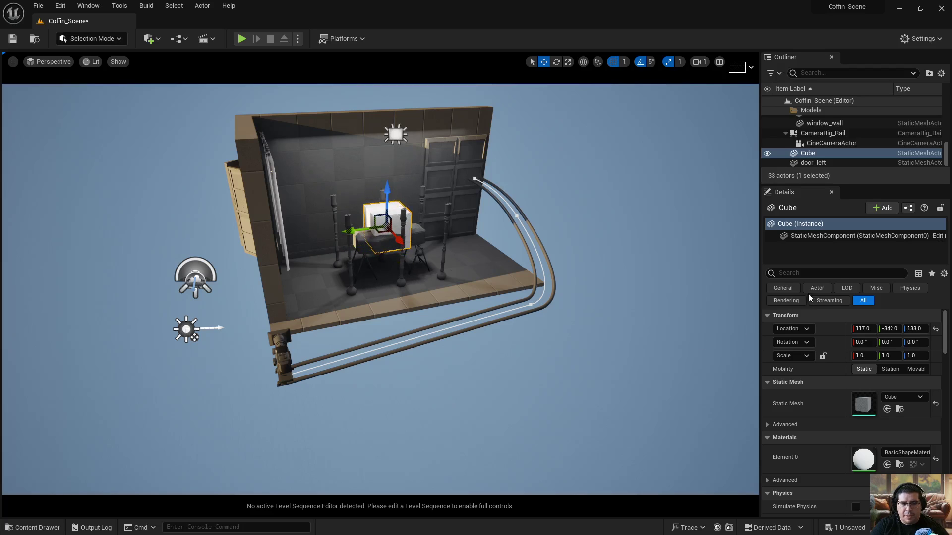
pyautogui.click(795, 271)
pyautogui.write('visi')
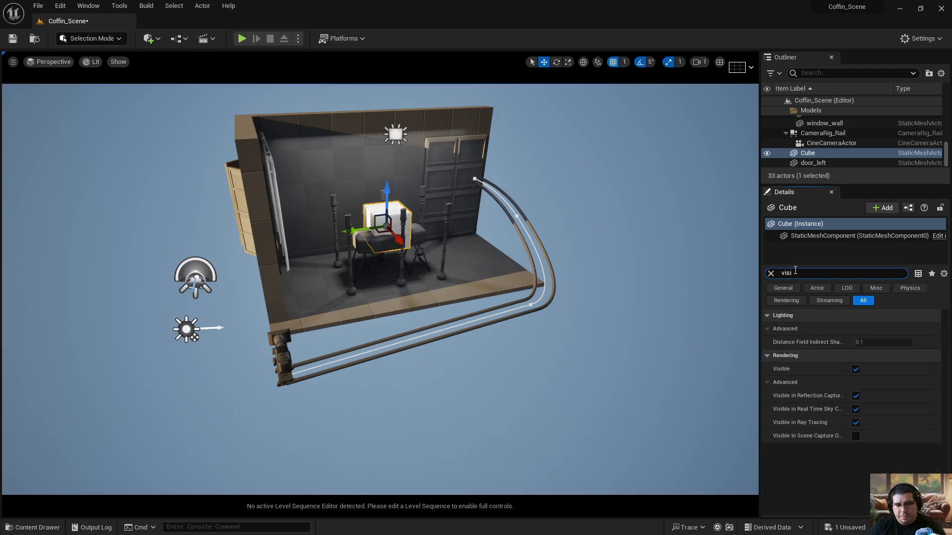
pyautogui.click(855, 369)
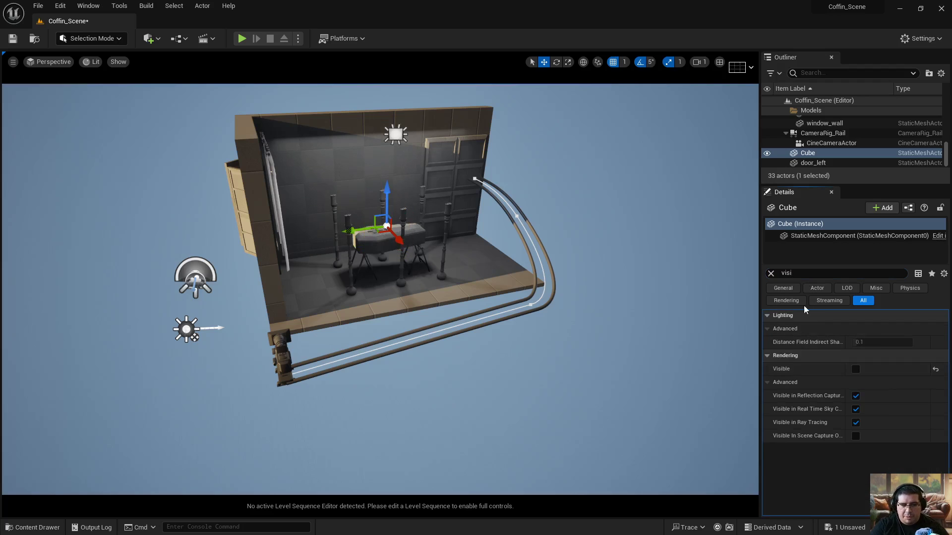
pyautogui.click(771, 273)
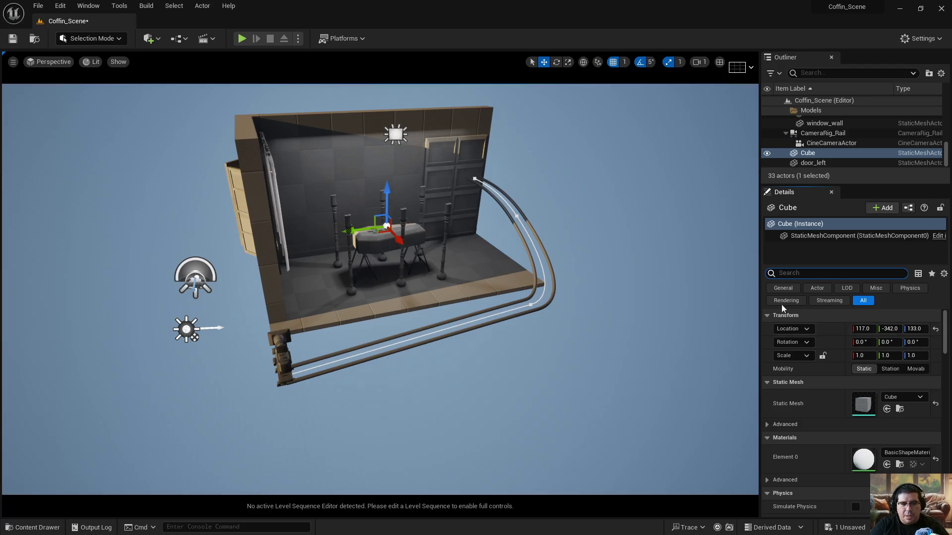
# Enable look-at tracking on CineCameraActor with Cube as the actor to track.
pyautogui.click(818, 143)
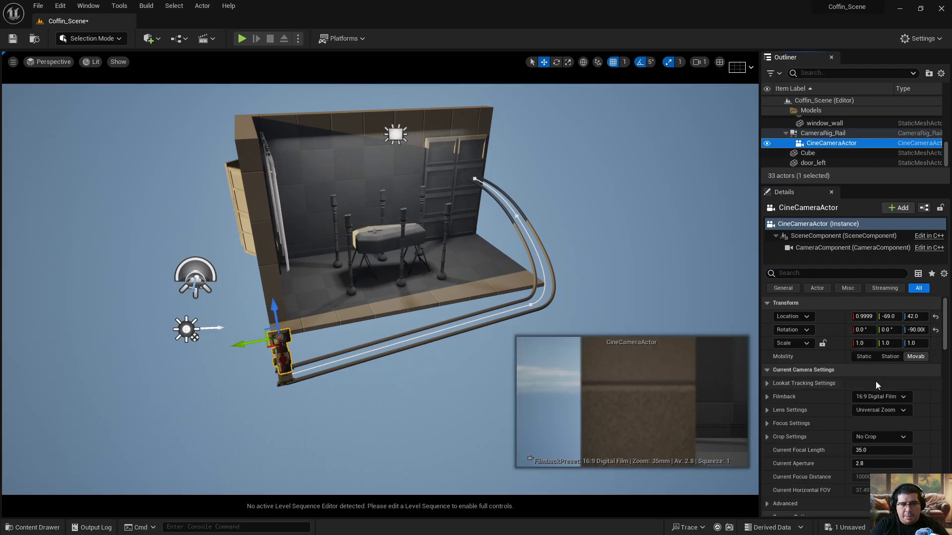
pyautogui.click(768, 383)
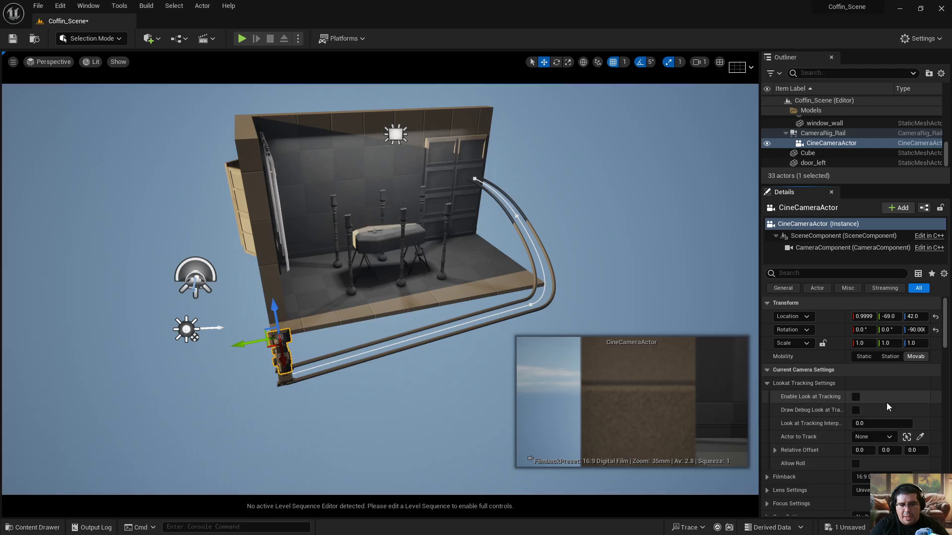
pyautogui.click(883, 435)
pyautogui.write('cube')
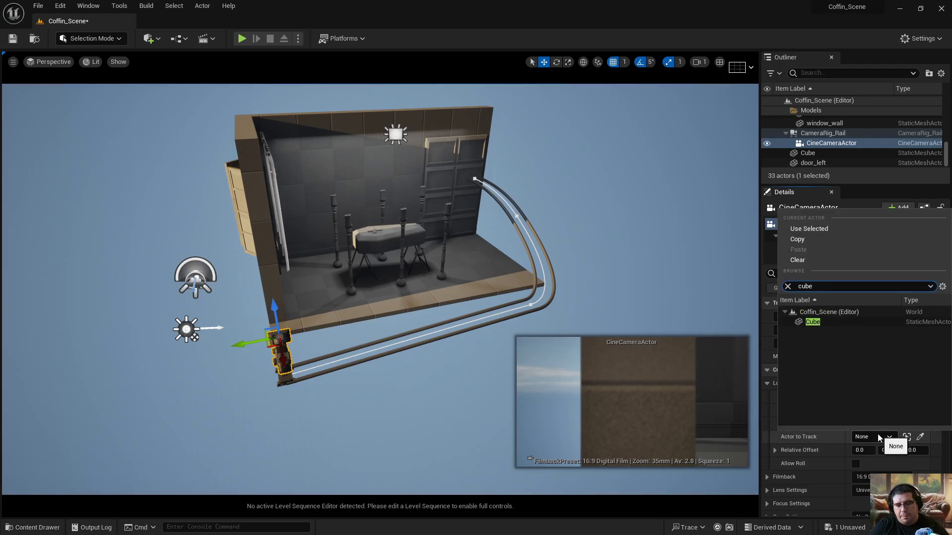
pyautogui.click(813, 323)
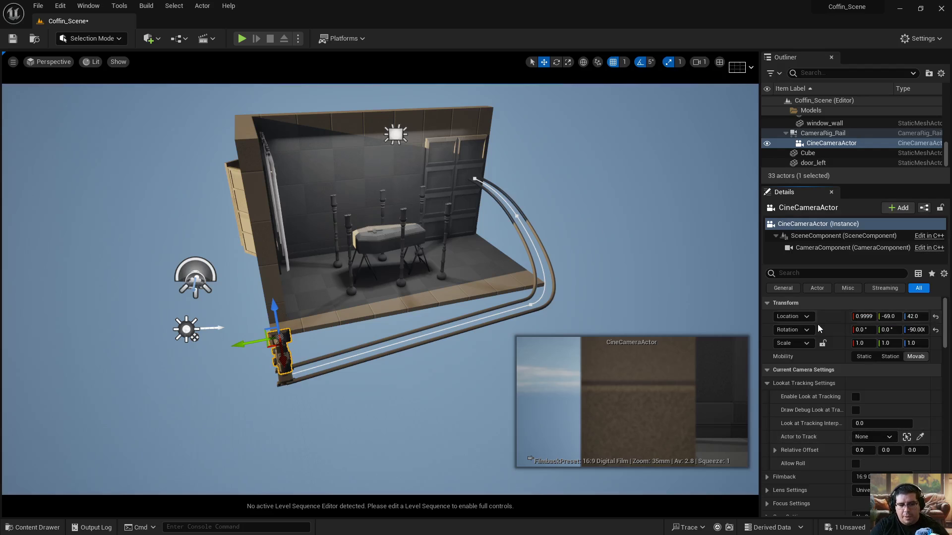
pyautogui.click(855, 397)
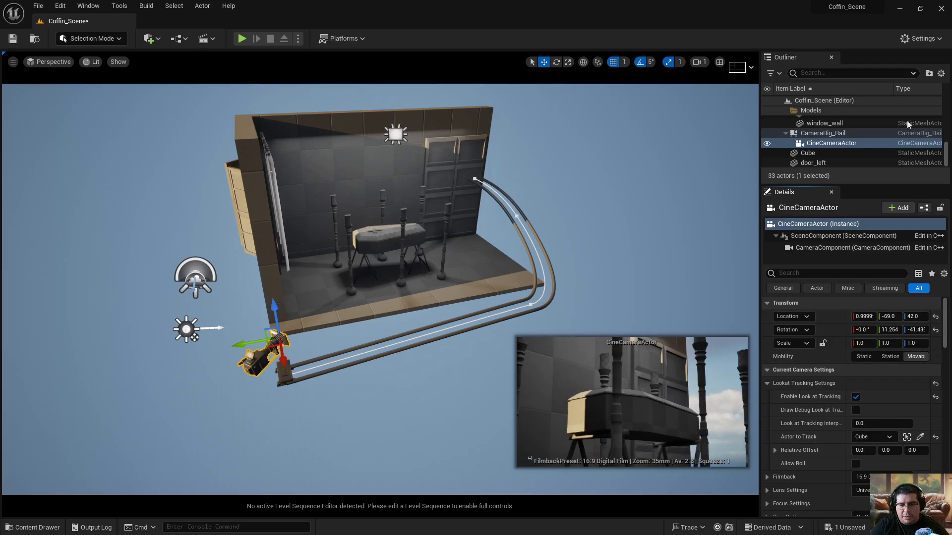
# Lower the hidden cube slightly to re-aim the camera, then test CameraRig_Rail's current position and return it to 0.0.
pyautogui.click(809, 155)
pyautogui.moveTo(388, 204); pyautogui.dragTo(387, 219)
pyautogui.click(825, 143)
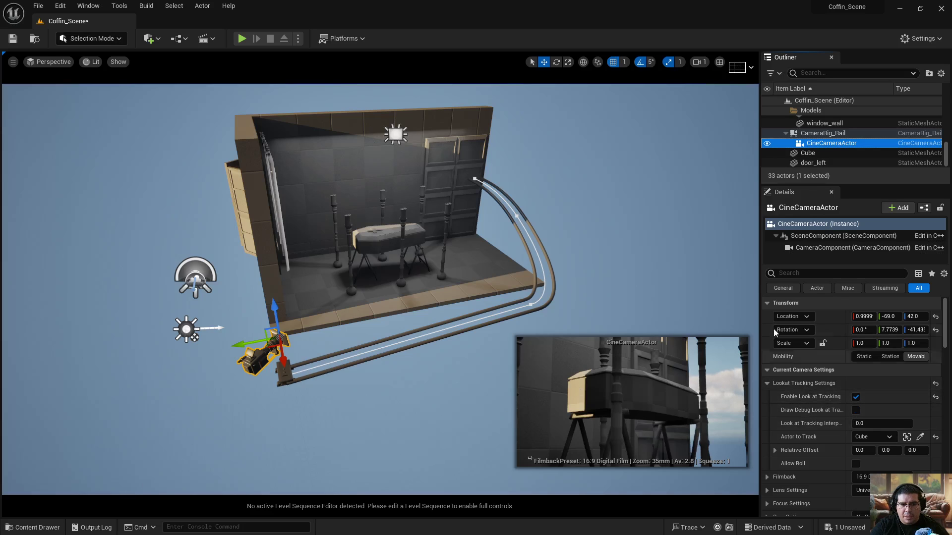
pyautogui.click(823, 133)
pyautogui.moveTo(863, 382)
pyautogui.mouseDown()
pyautogui.moveTo(912, 382)
pyautogui.moveTo(852, 382)
pyautogui.mouseUp()
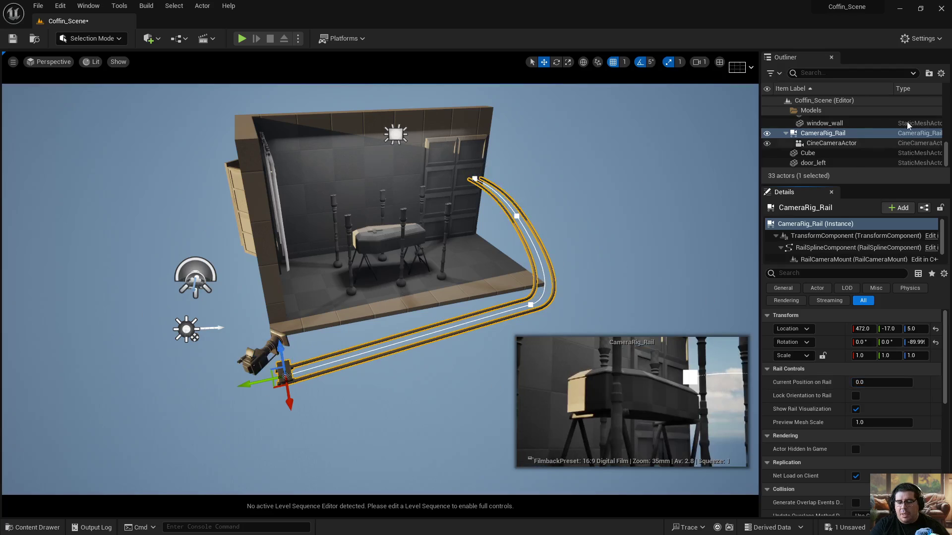
# Create a Level Sequence named LS_Scene in the Sequence folder and open it.
pyautogui.hotkey('ctrl', 'space')
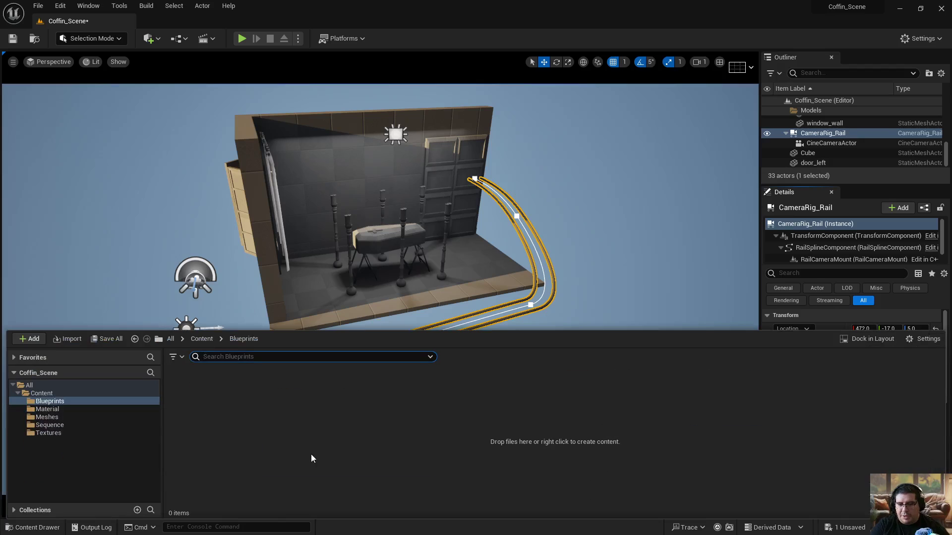
pyautogui.click(50, 425)
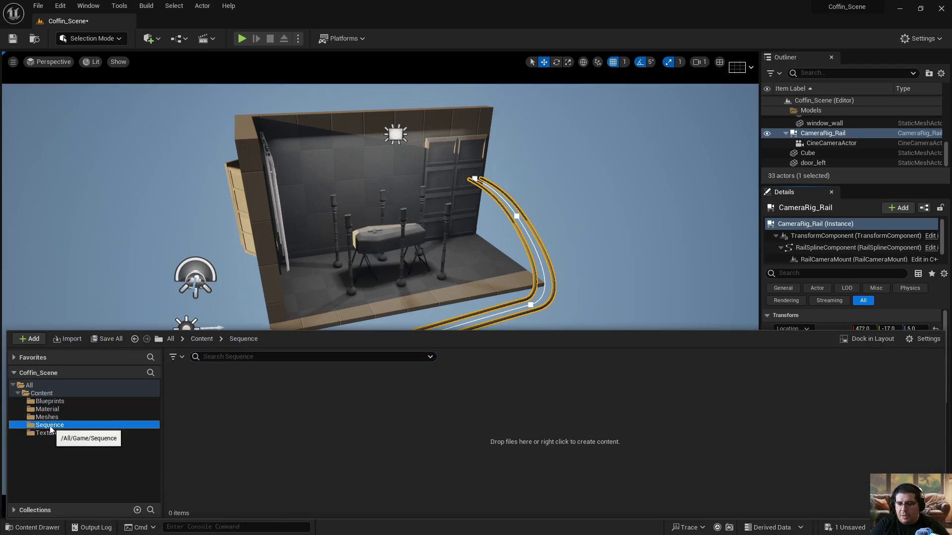
pyautogui.rightClick(267, 424)
pyautogui.moveTo(314, 368)
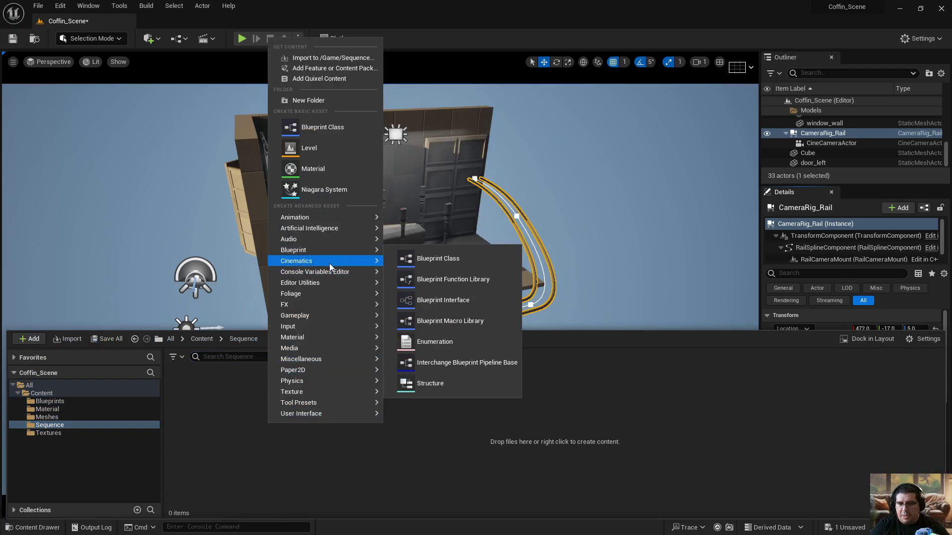
pyautogui.moveTo(329, 262)
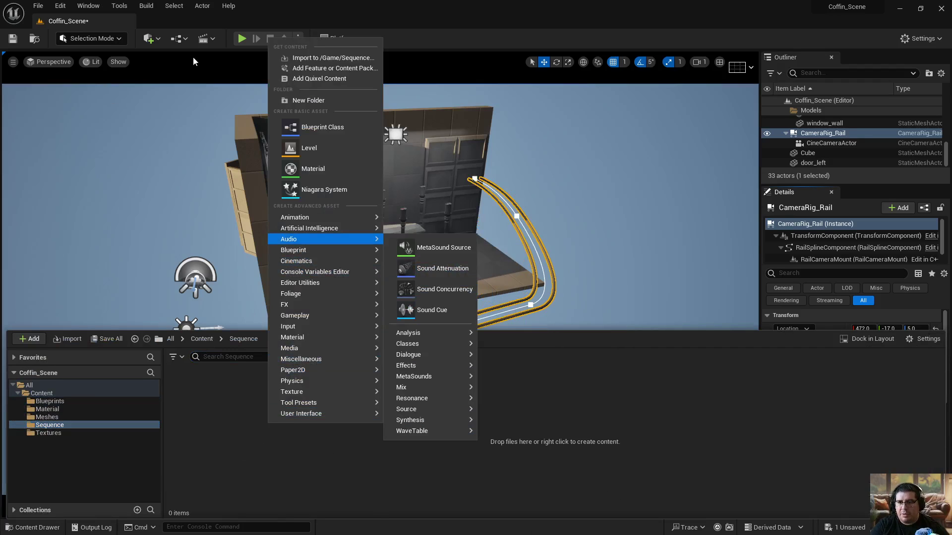
pyautogui.moveTo(317, 284)
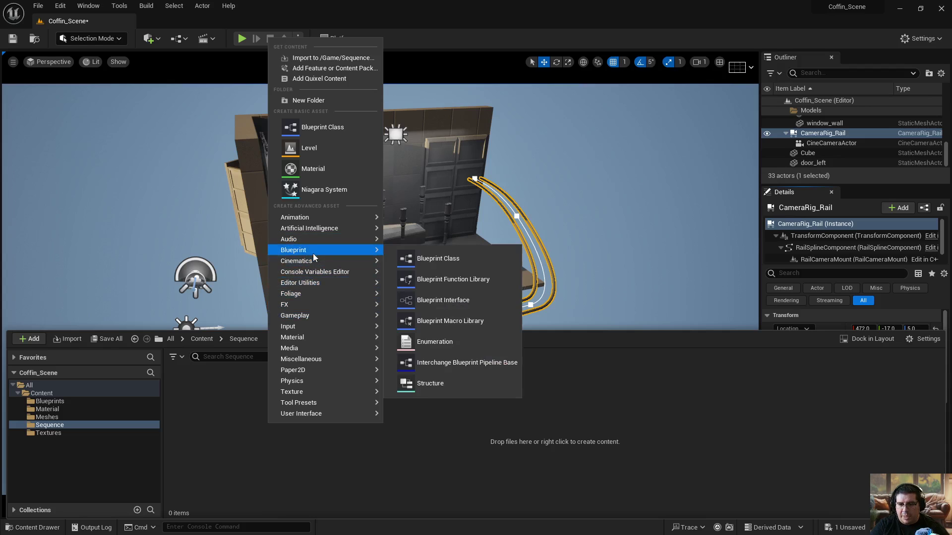
pyautogui.click(439, 290)
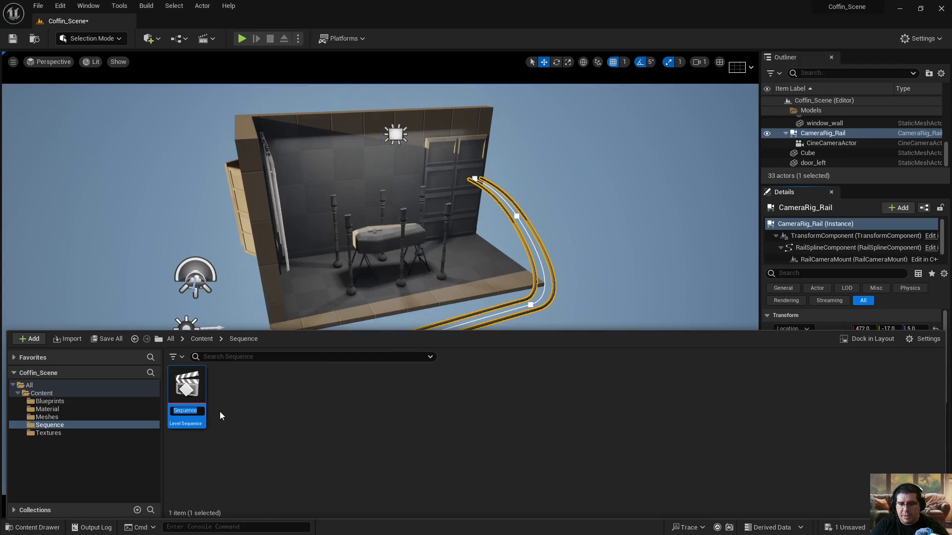
pyautogui.write('LS_Se')
pyautogui.press('BackSpace')
pyautogui.press('BackSpace')
pyautogui.write('Scene')
pyautogui.press('Return')
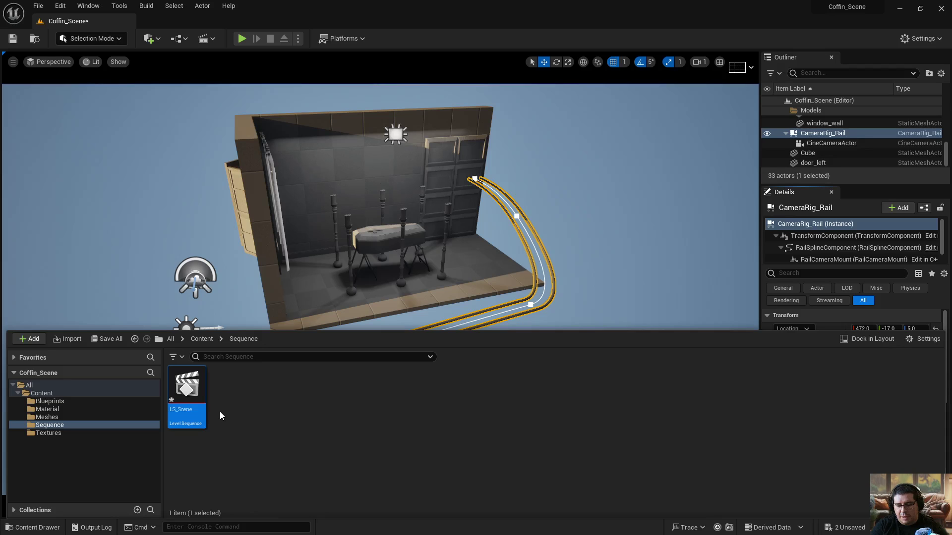
pyautogui.doubleClick(187, 397)
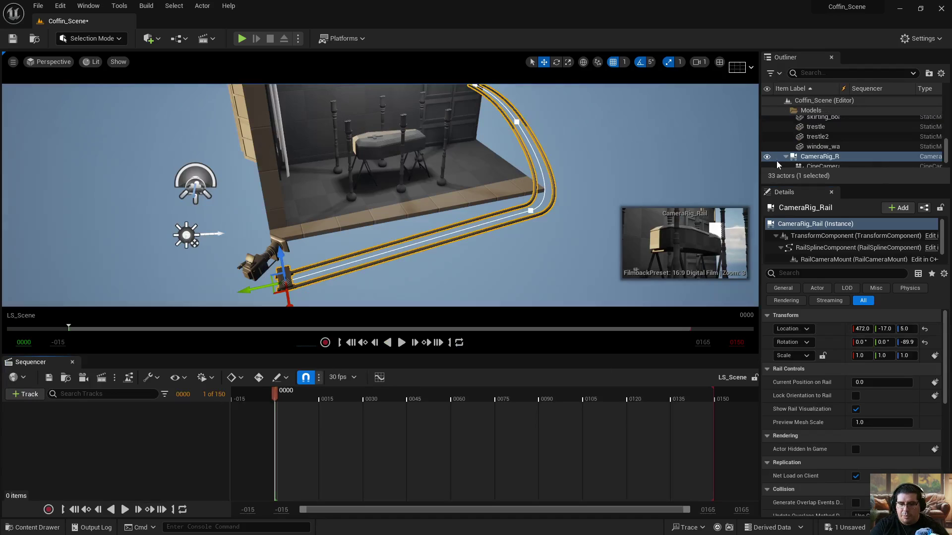
# Add CameraRig_Rail to the LS_Scene sequence and set the playback end to frame 400.
pyautogui.moveTo(826, 156); pyautogui.dragTo(881, 128)
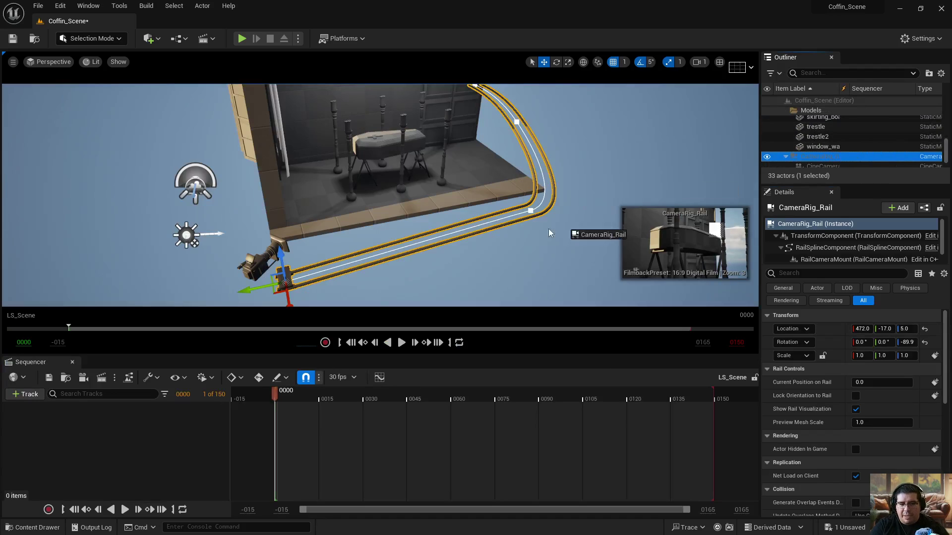
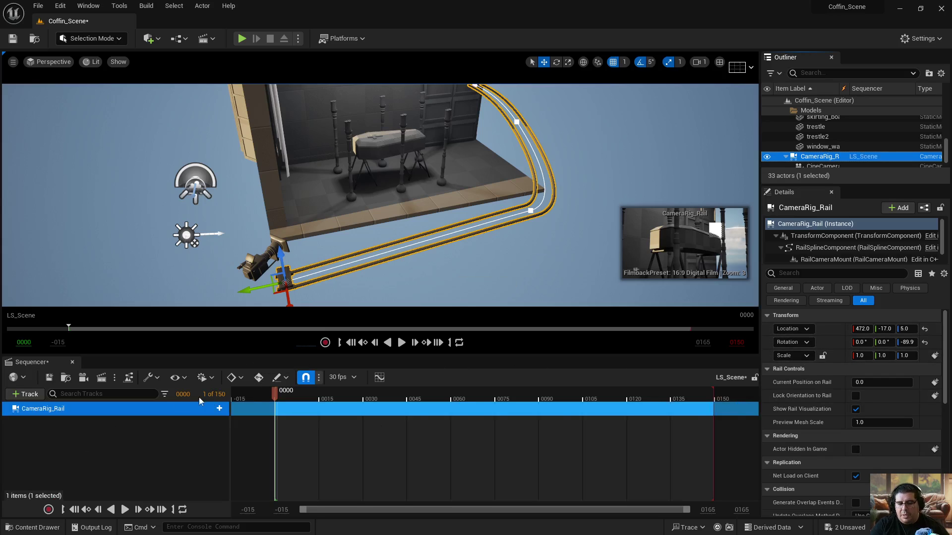
pyautogui.click(201, 378)
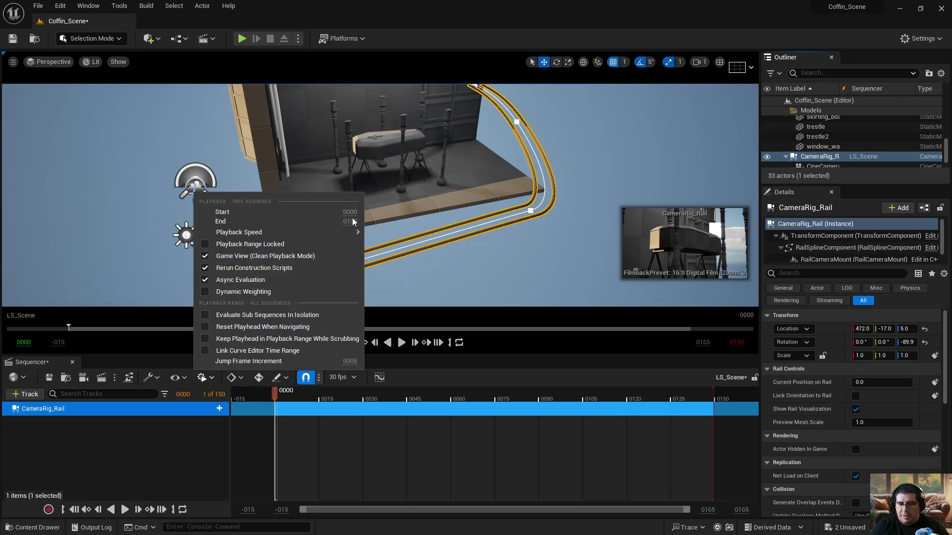
pyautogui.moveTo(340, 232)
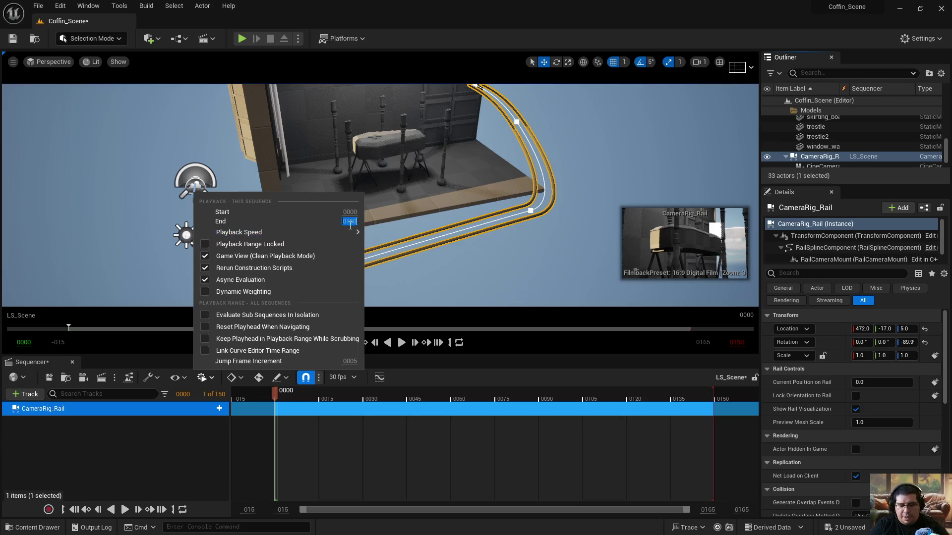
pyautogui.press('Return')
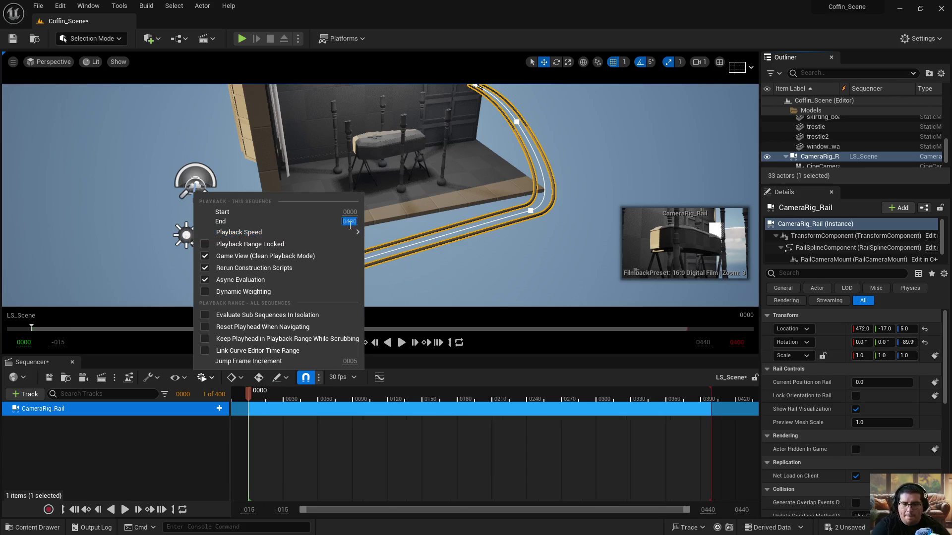
pyautogui.click(689, 456)
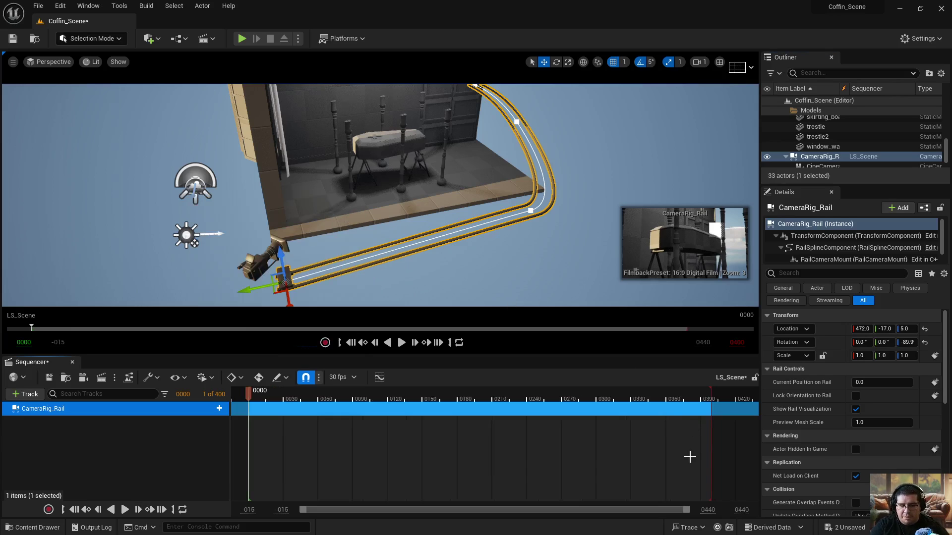
# Set the sequence timeline's range to start at frame 0 and end at frame 400.
pyautogui.click(730, 508)
pyautogui.write('400')
pyautogui.press('Return')
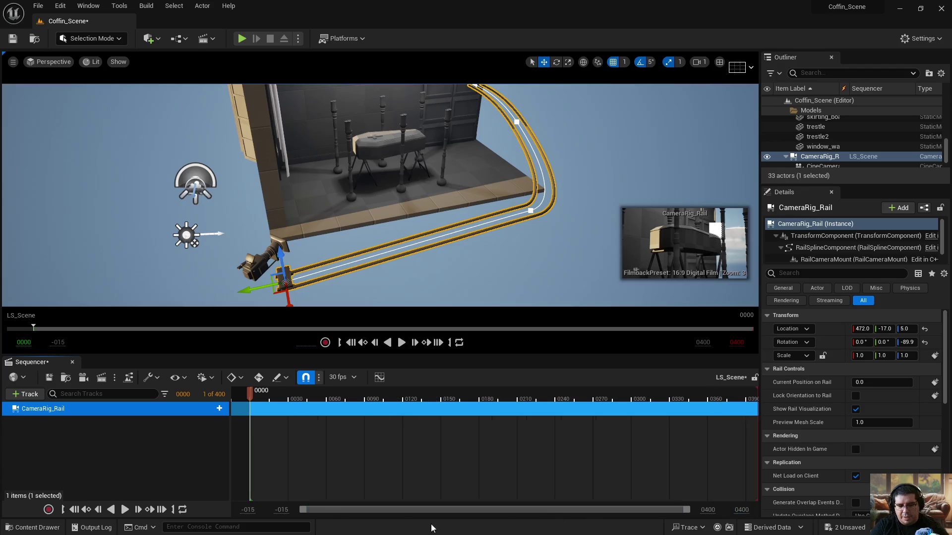
pyautogui.write('0')
pyautogui.press('Return')
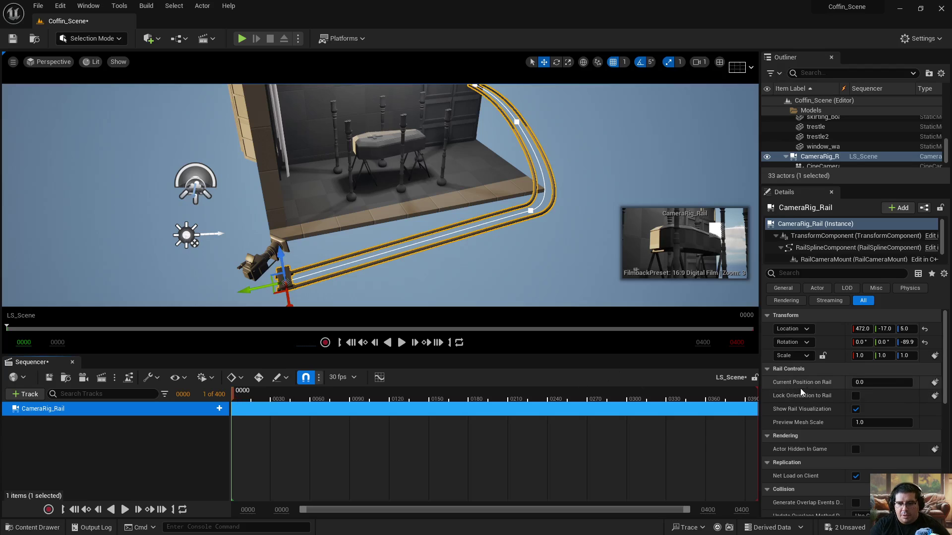
# Keyframe the rail's Current Position on Rail at 0.0 on frame 0 and 0.992 on frame 400.
pyautogui.click(934, 383)
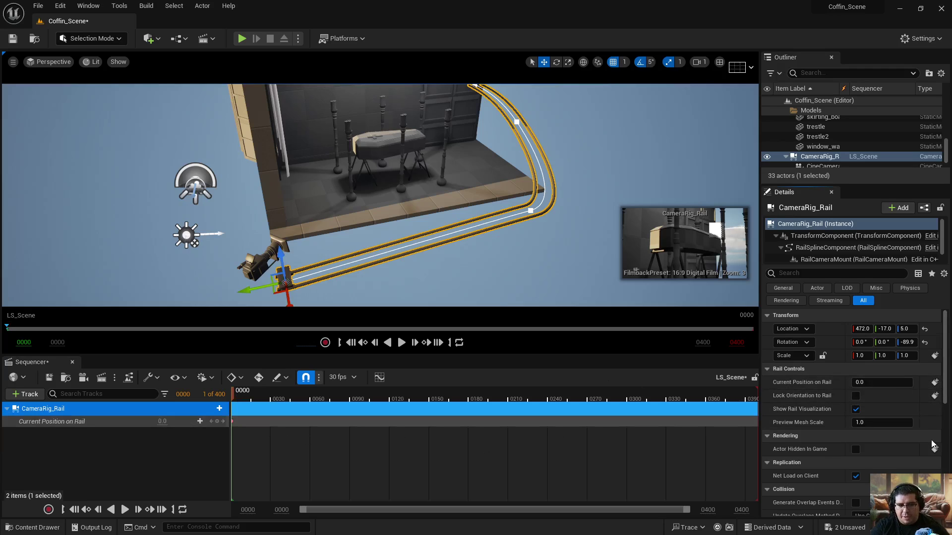
pyautogui.moveTo(268, 399); pyautogui.dragTo(763, 383)
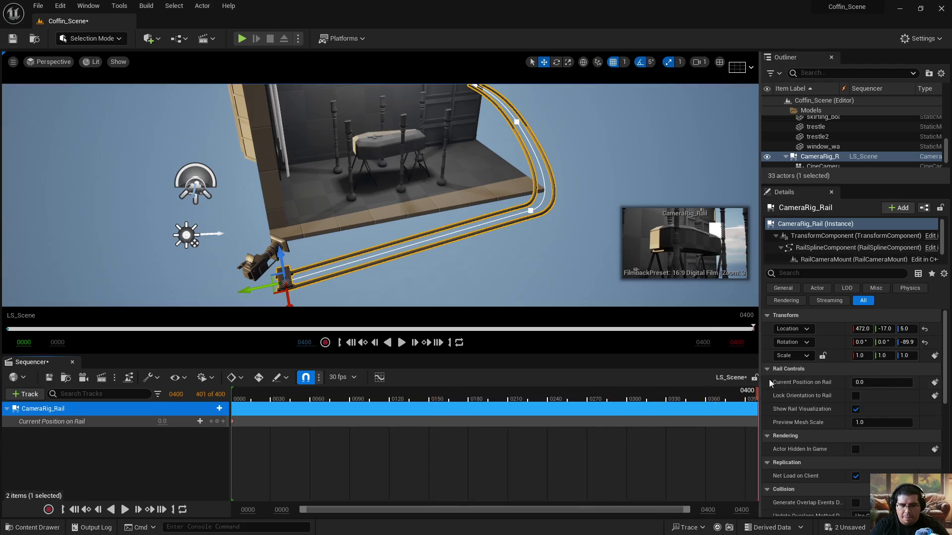
pyautogui.moveTo(861, 382); pyautogui.dragTo(912, 382)
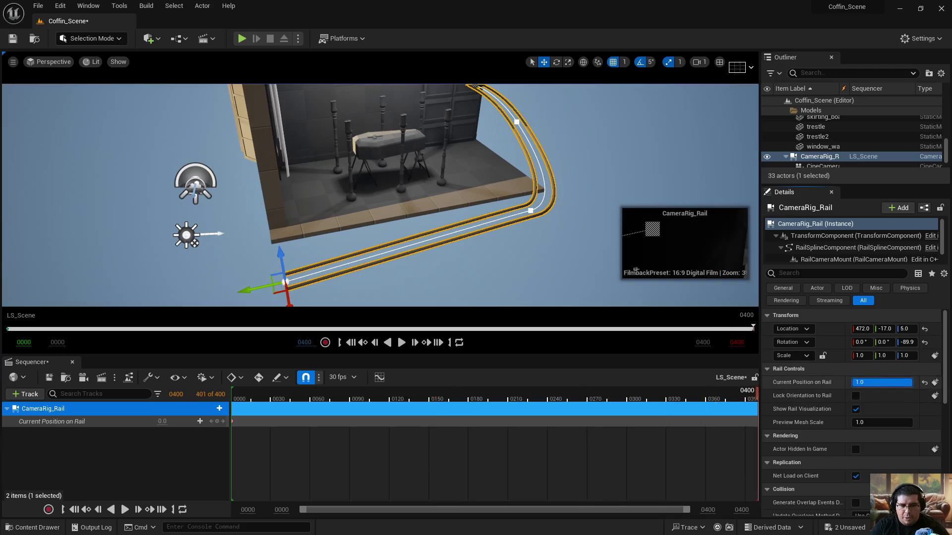
pyautogui.click(900, 384)
pyautogui.write('0.992')
pyautogui.press('Return')
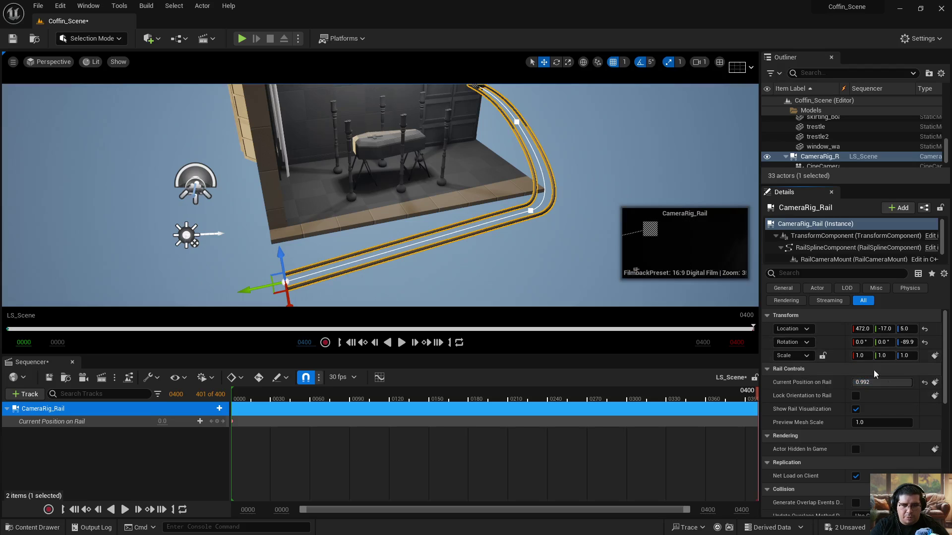
pyautogui.click(935, 383)
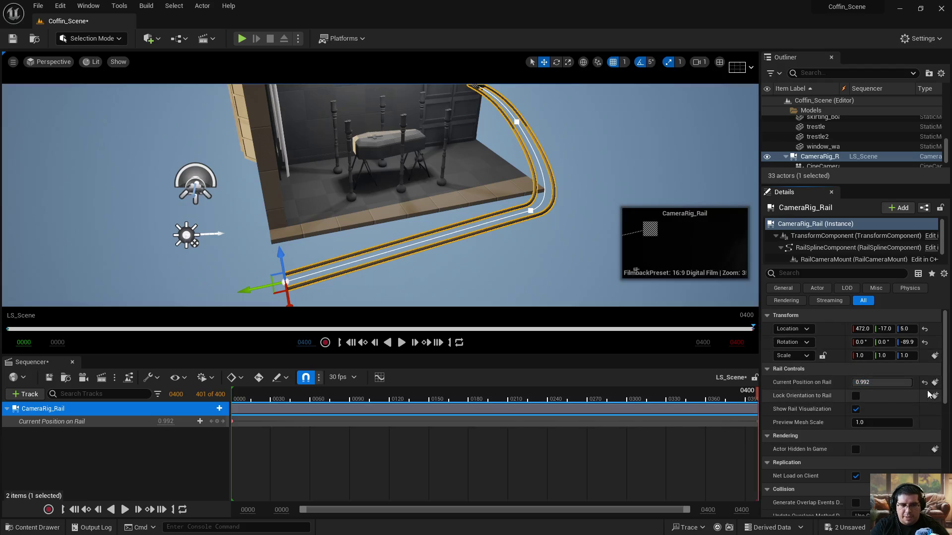
# Play the sequence from frame 0 to preview the camera's travel around the coffin, stopping about halfway.
pyautogui.moveTo(752, 394); pyautogui.dragTo(229, 420)
pyautogui.press('space')
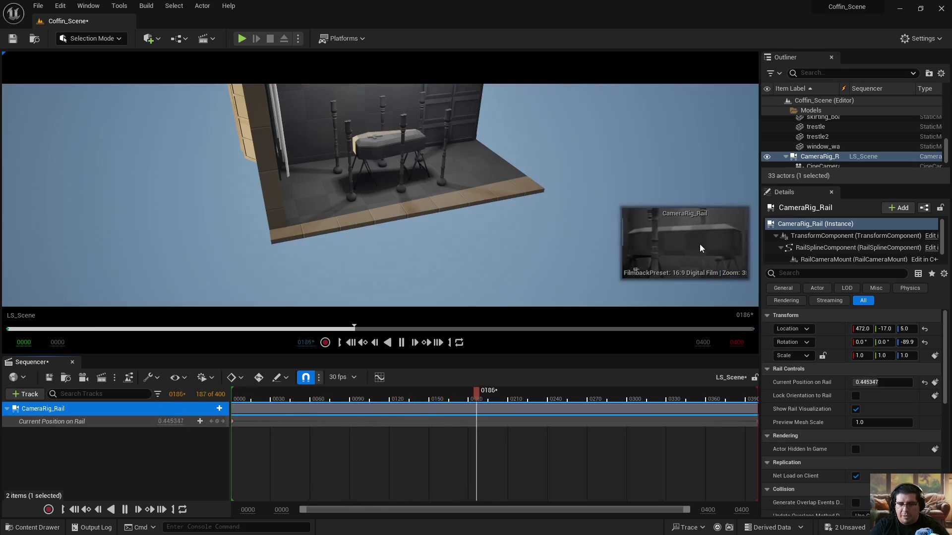
pyautogui.press('space')
pyautogui.press('g')
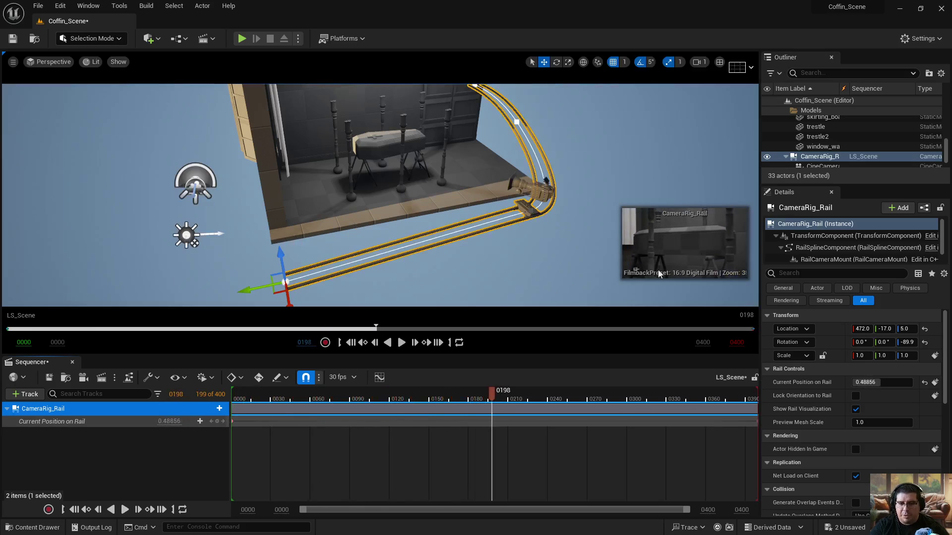
# Set both Current Position on Rail keys to linear interpolation in the curve editor, then close it.
pyautogui.click(385, 380)
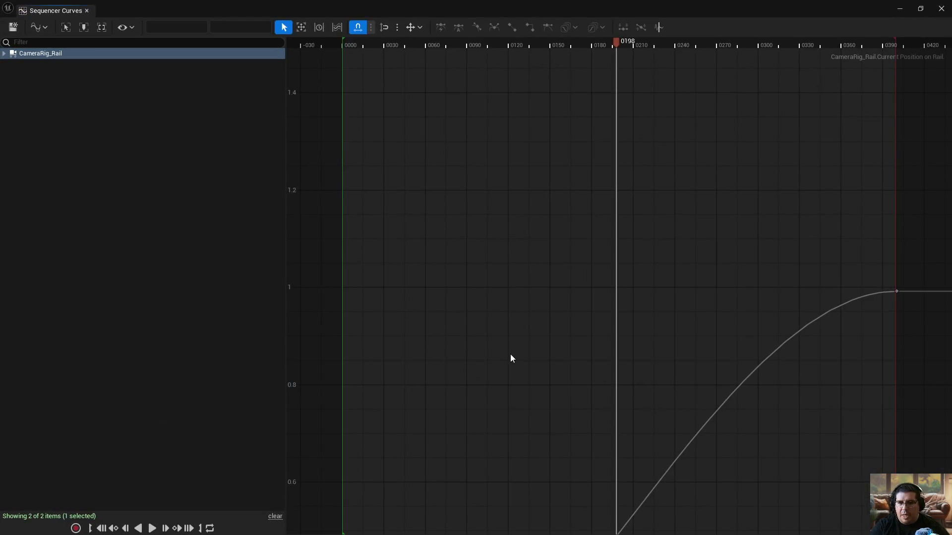
pyautogui.press('f')
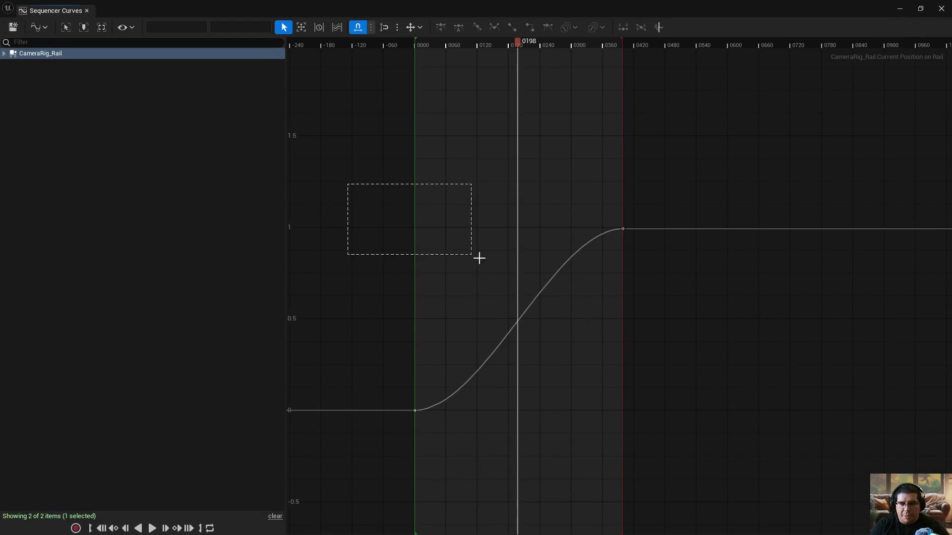
pyautogui.moveTo(668, 438); pyautogui.dragTo(667, 438)
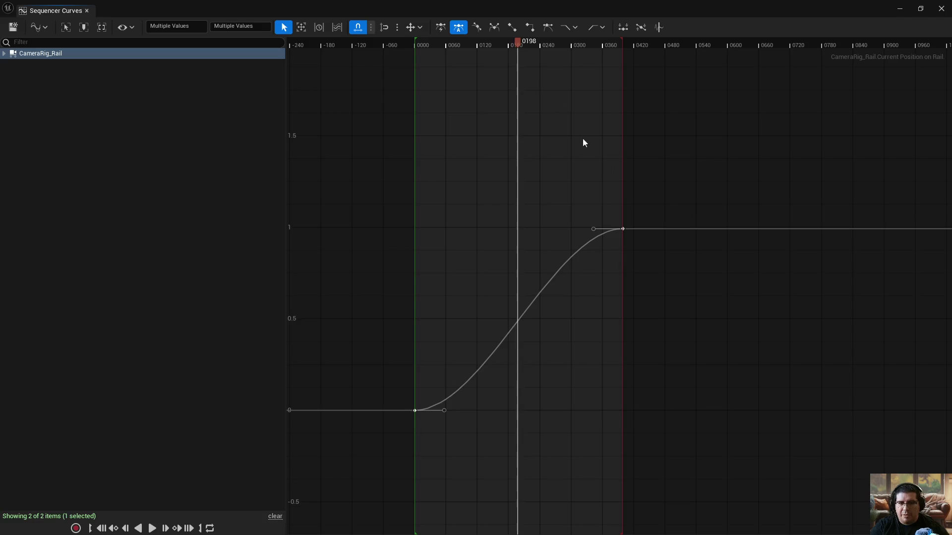
pyautogui.click(512, 27)
pyautogui.click(941, 8)
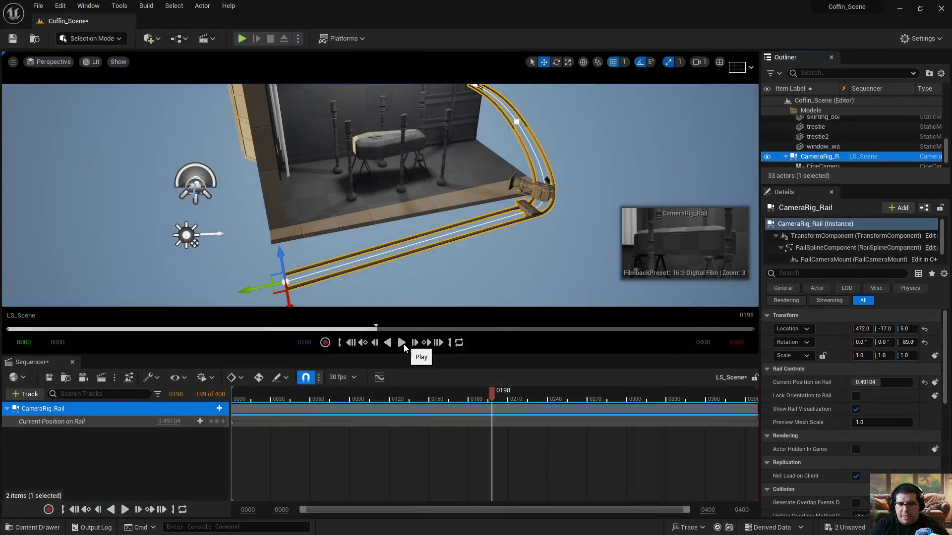
# Play the sequence to check the camera's constant-speed travel along the rail, then return the playhead to the start.
pyautogui.click(402, 343)
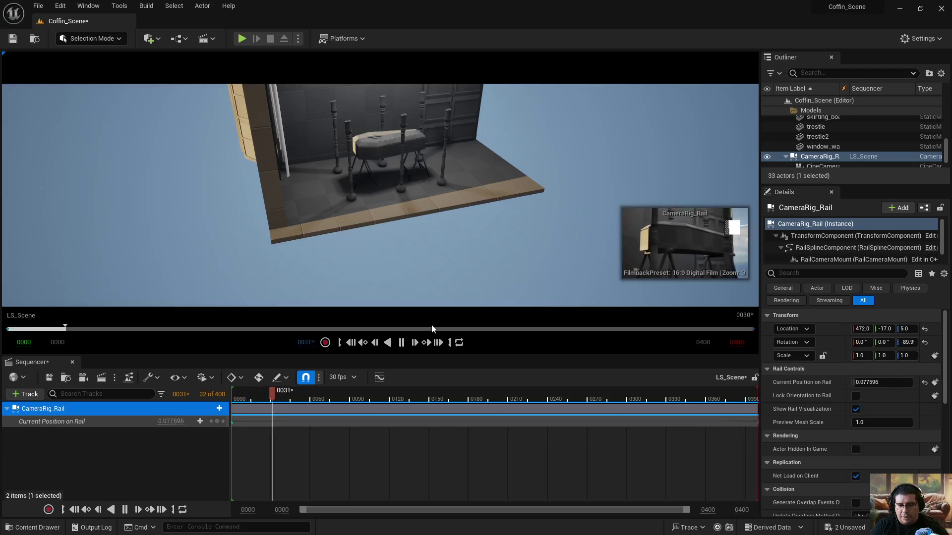
pyautogui.click(126, 512)
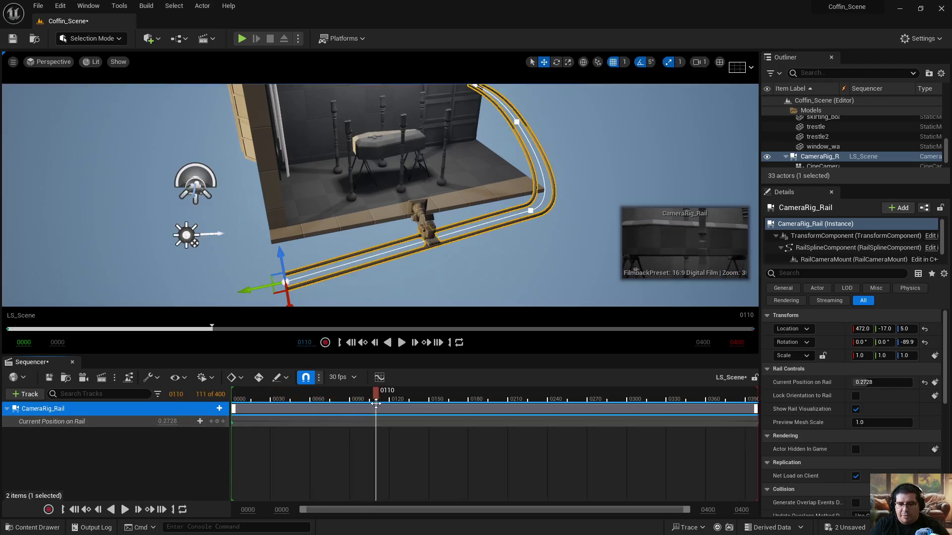
pyautogui.moveTo(375, 400); pyautogui.dragTo(235, 412)
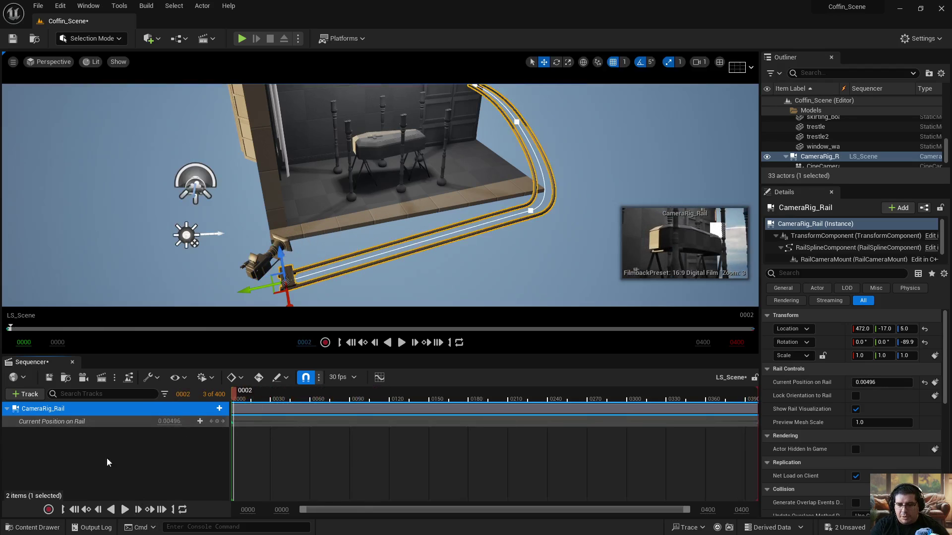
# Add the CineCameraActor to the LS_Scene sequence and save the sequence.
pyautogui.rightClick(94, 452)
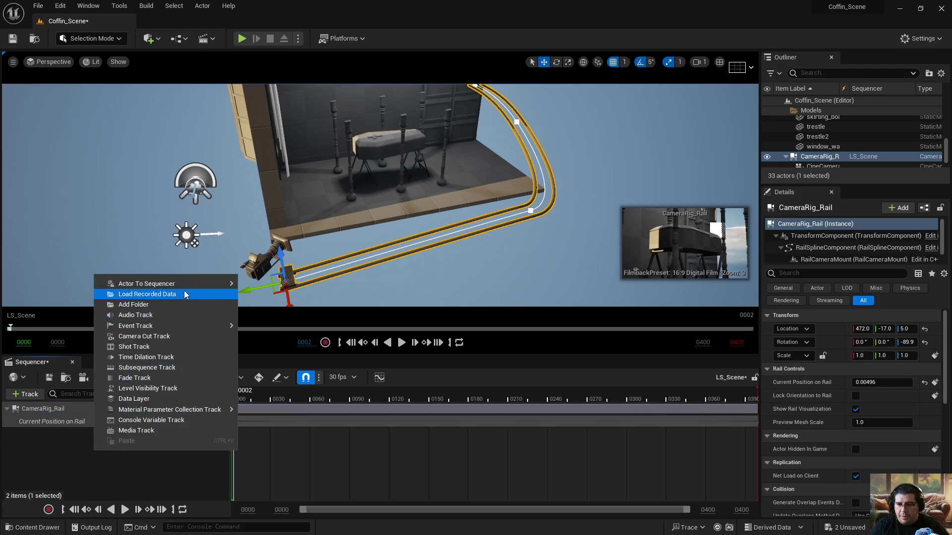
pyautogui.moveTo(186, 288)
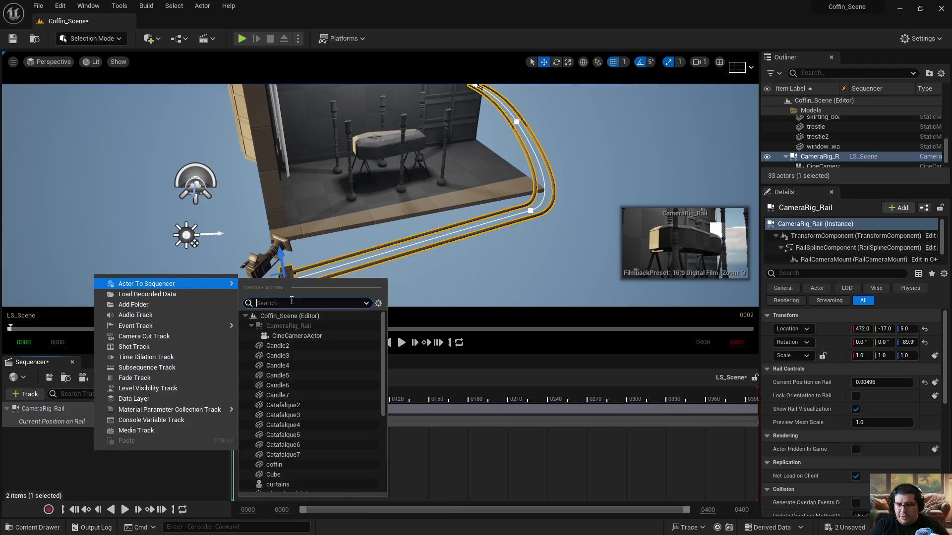
pyautogui.click(297, 336)
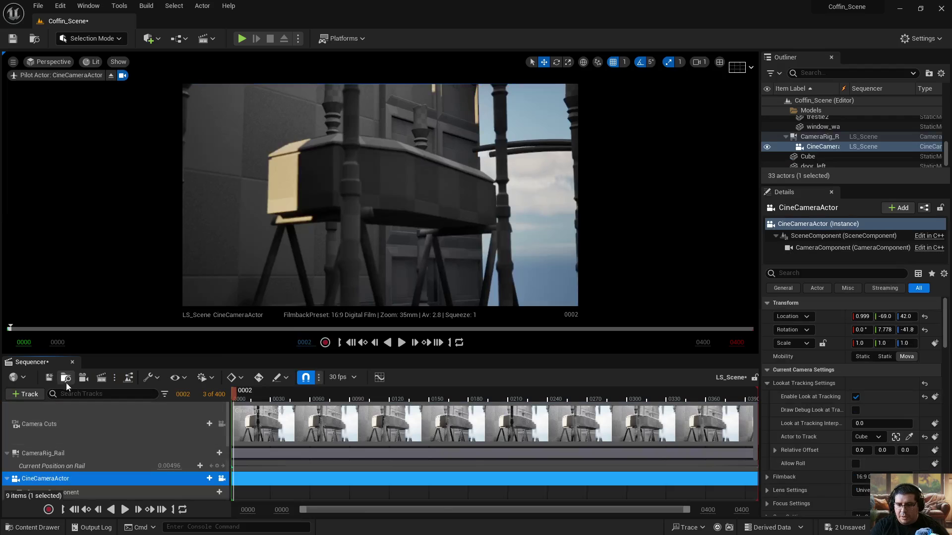
pyautogui.click(48, 377)
pyautogui.scroll(-2, 87, 412)
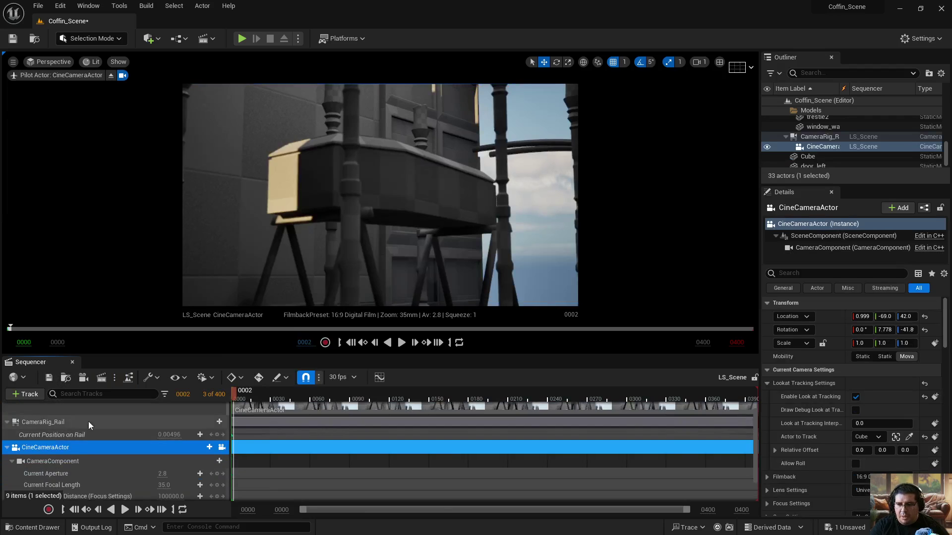
pyautogui.scroll(2, 103, 457)
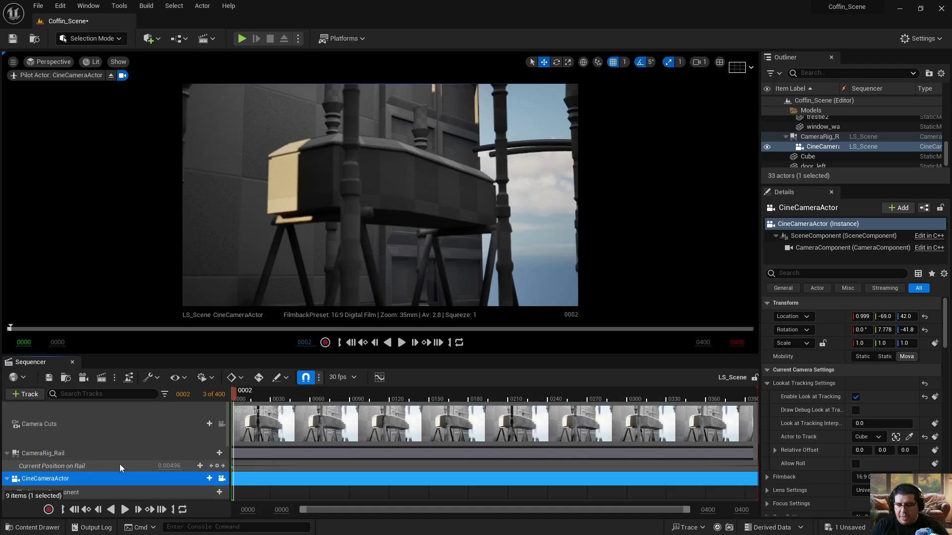
# Run the level with the view locked to camera cuts, preview the sequence through the camera, rewind it and stop the run.
pyautogui.click(242, 38)
pyautogui.click(221, 424)
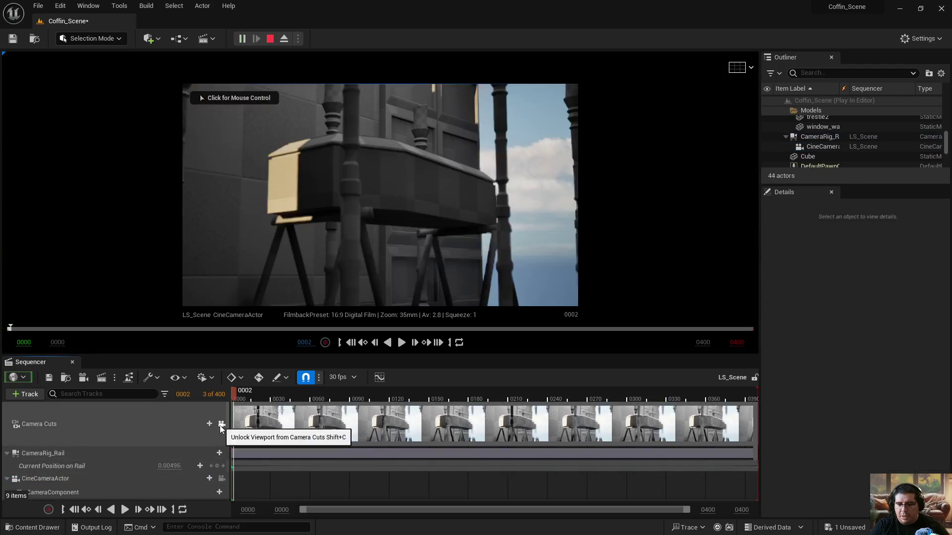
pyautogui.click(401, 342)
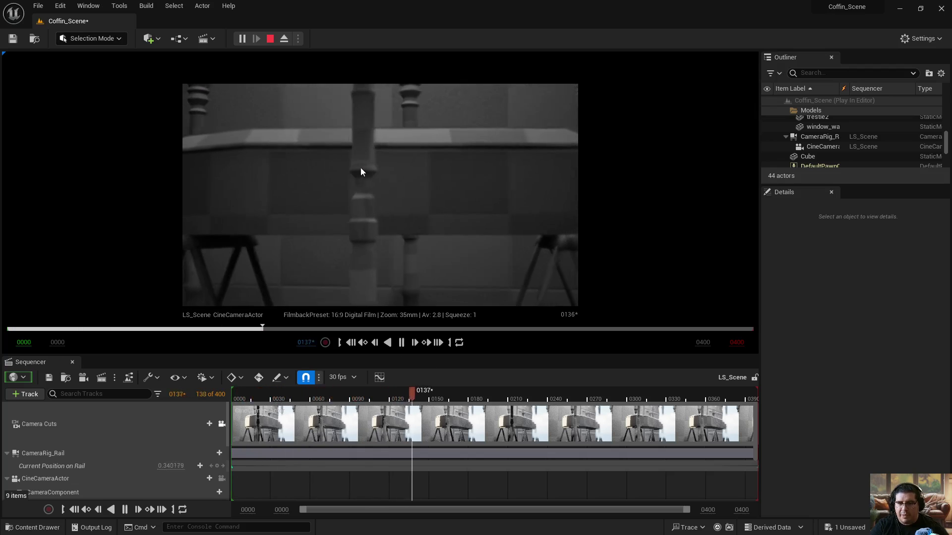
pyautogui.press('space')
pyautogui.moveTo(446, 390); pyautogui.dragTo(235, 394)
pyautogui.click(271, 41)
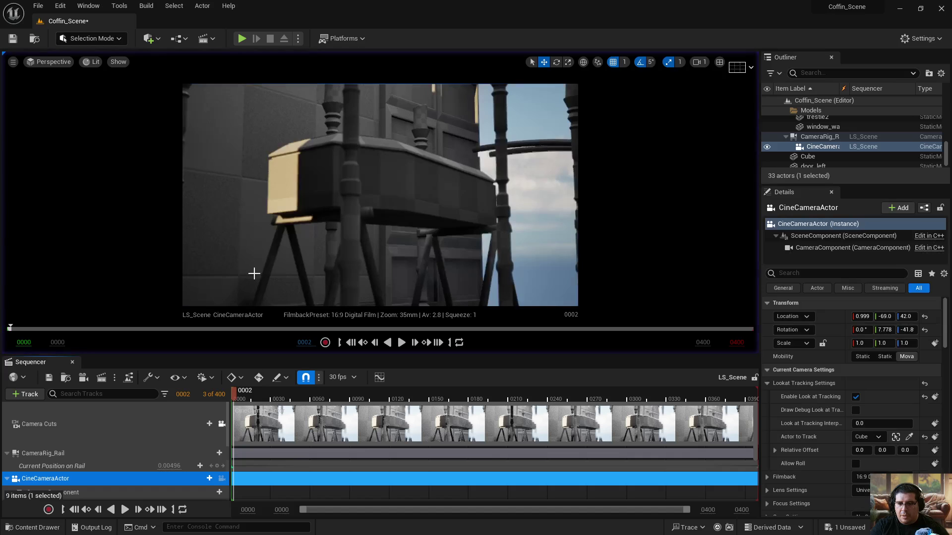
# Unlock the viewport from the camera cuts and select the CineCameraActor with the coffin and rail in view.
pyautogui.click(222, 426)
pyautogui.click(222, 425)
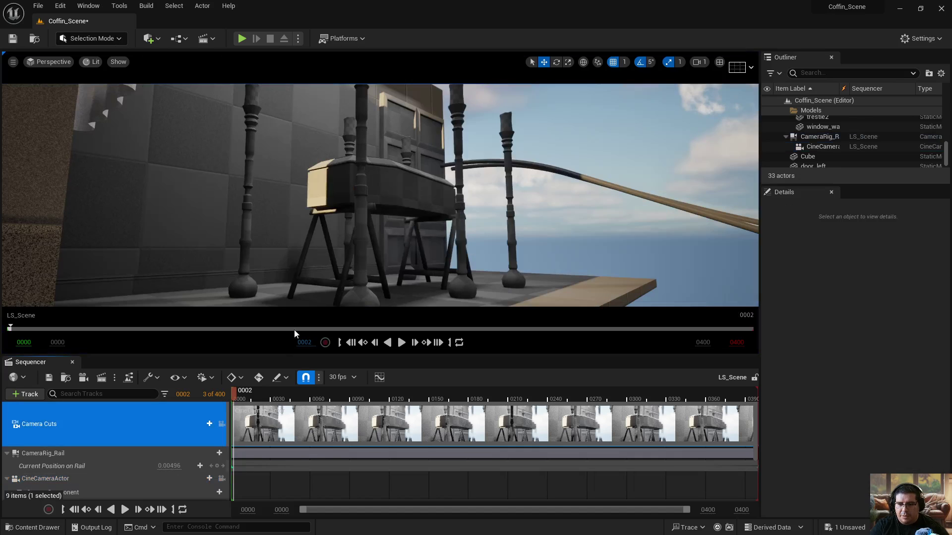
pyautogui.moveTo(317, 296)
pyautogui.mouseDown(button='right')
pyautogui.moveTo(317, 258)
pyautogui.moveTo(347, 302)
pyautogui.moveTo(318, 305)
pyautogui.mouseUp(button='right')
pyautogui.moveTo(488, 299)
pyautogui.mouseDown(button='right')
pyautogui.moveTo(446, 268)
pyautogui.moveTo(421, 265)
pyautogui.moveTo(489, 299)
pyautogui.mouseUp(button='right')
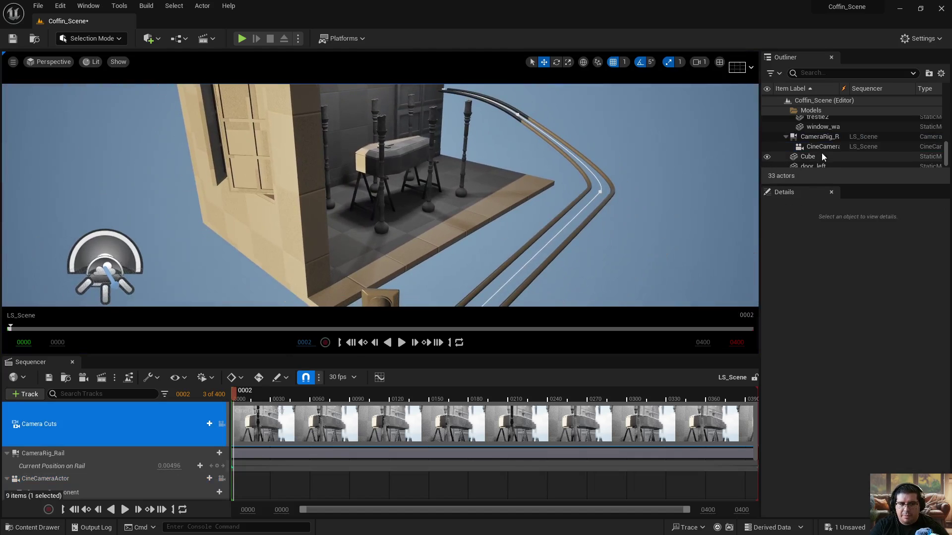
pyautogui.click(822, 146)
pyautogui.moveTo(518, 227); pyautogui.dragTo(496, 233, button='right')
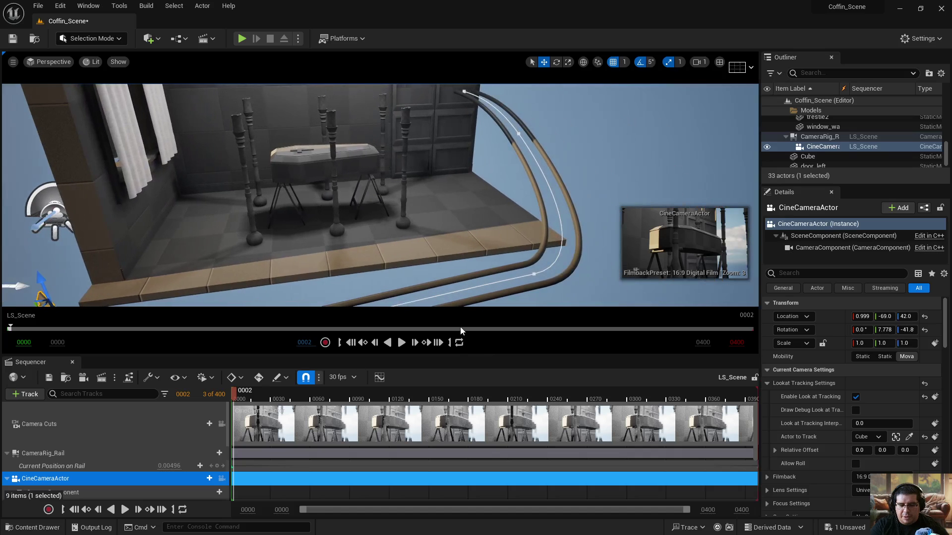
# At frame 0, sample the camera's Manual Focus Distance on the post by the coffin's light end and keyframe about 272.07 cm.
pyautogui.moveTo(297, 396); pyautogui.dragTo(233, 400)
pyautogui.moveTo(315, 303); pyautogui.dragTo(325, 322)
pyautogui.moveTo(315, 303); pyautogui.dragTo(323, 283, button='right')
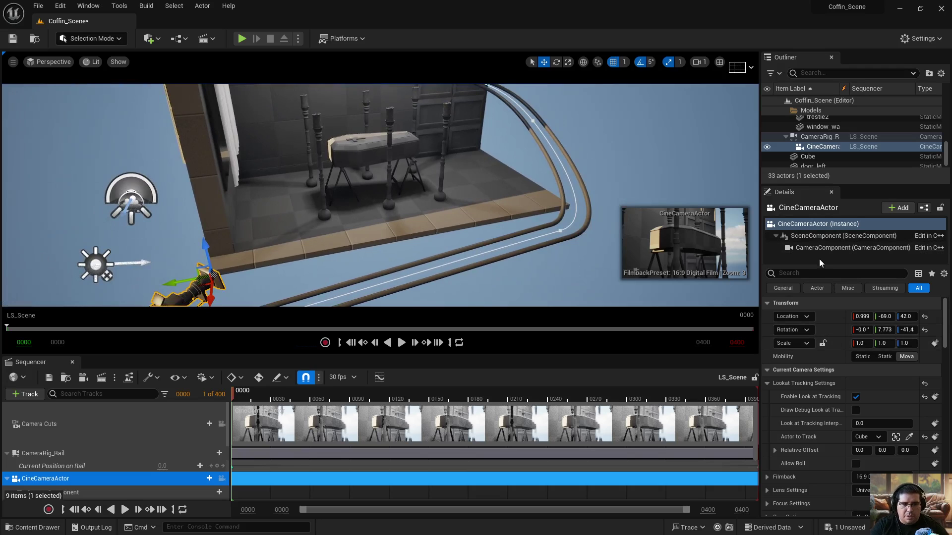
pyautogui.click(815, 273)
pyautogui.write('focus')
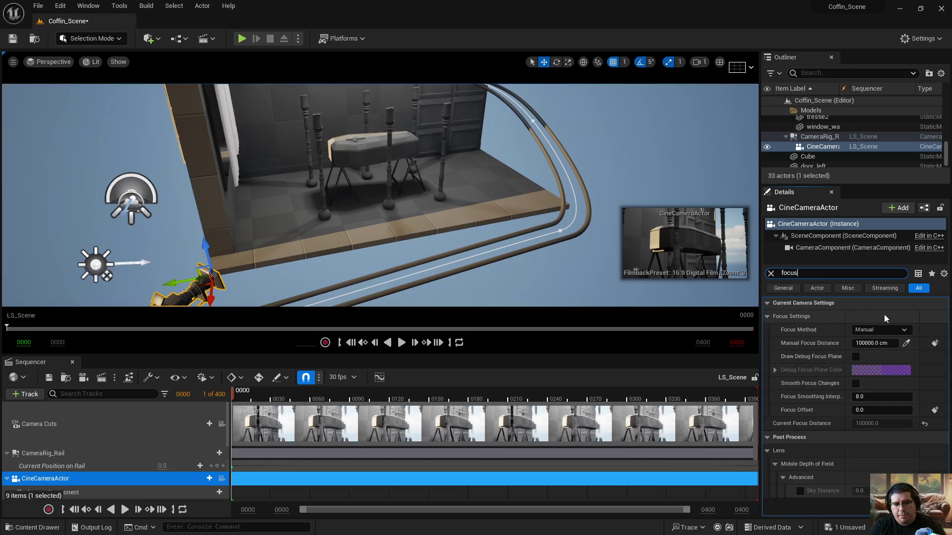
pyautogui.click(906, 342)
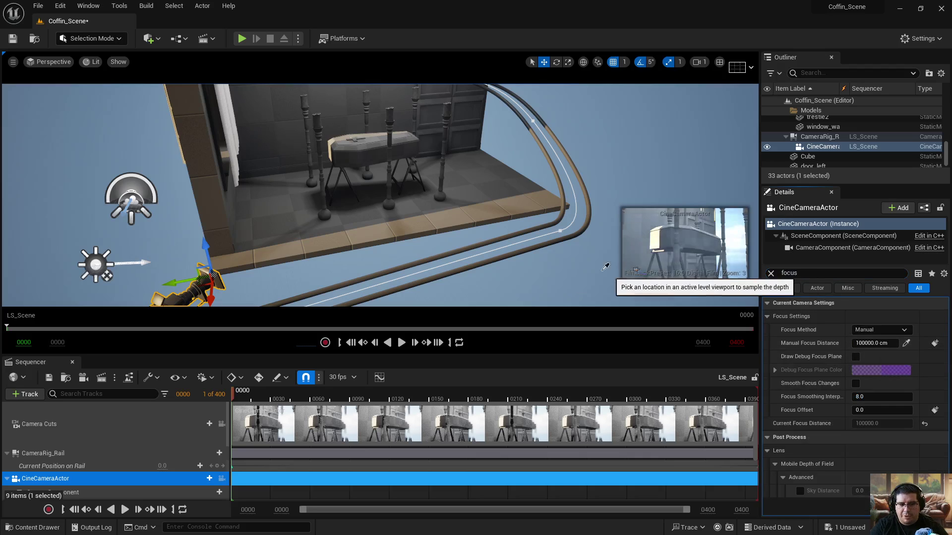
pyautogui.click(322, 179)
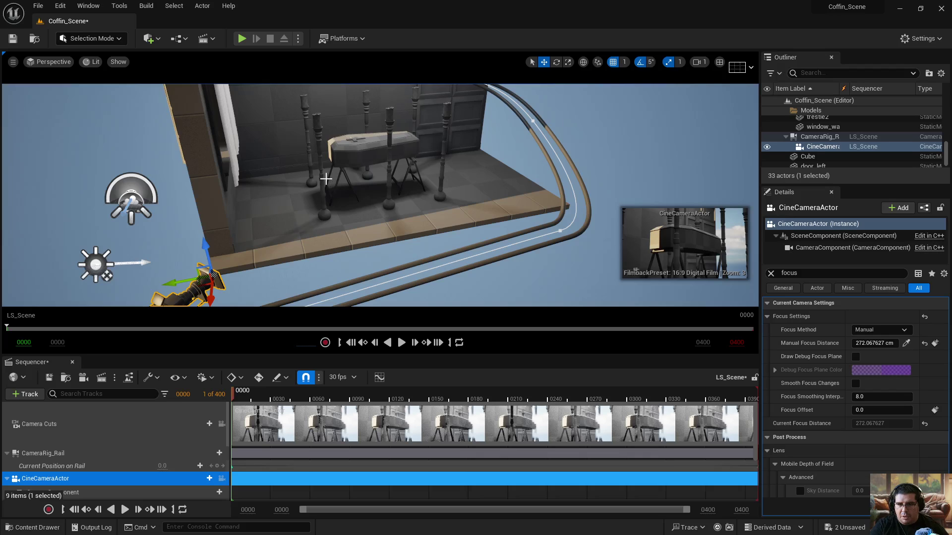
pyautogui.click(936, 344)
pyautogui.scroll(-2, 398, 440)
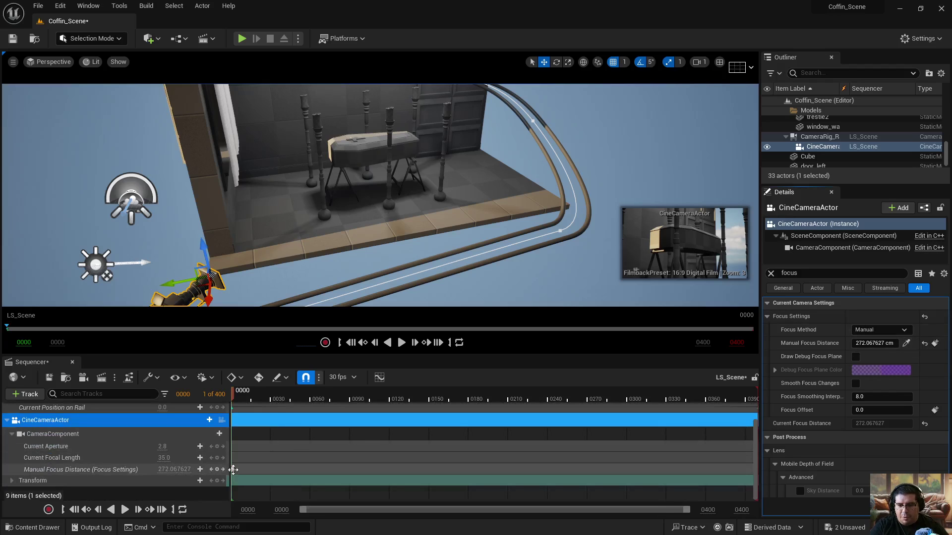
pyautogui.scroll(3, 376, 270)
pyautogui.scroll(-4, 378, 270)
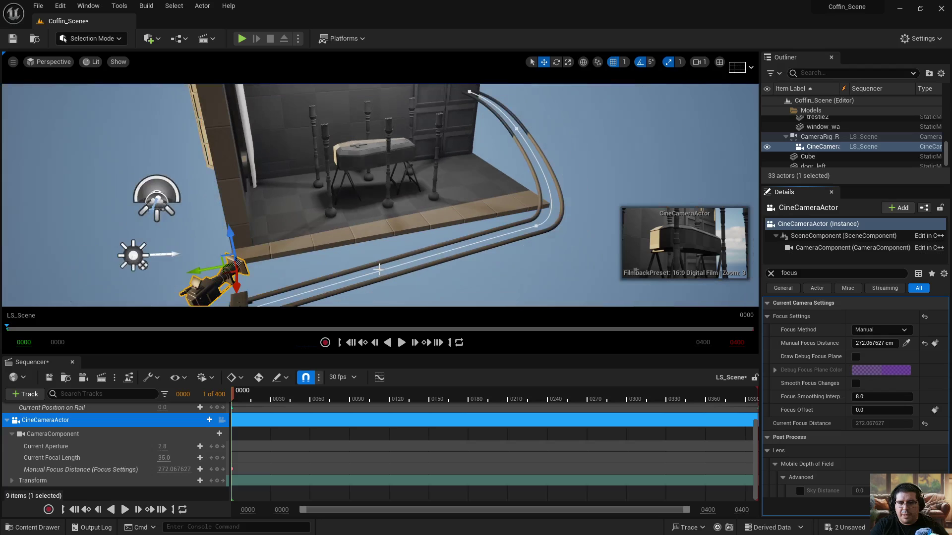
# Resample the Manual Focus Distance on the scene and keyframe about 208.57 cm at frame 90 and 210.60 cm at frame 212.
pyautogui.moveTo(271, 391); pyautogui.dragTo(350, 403)
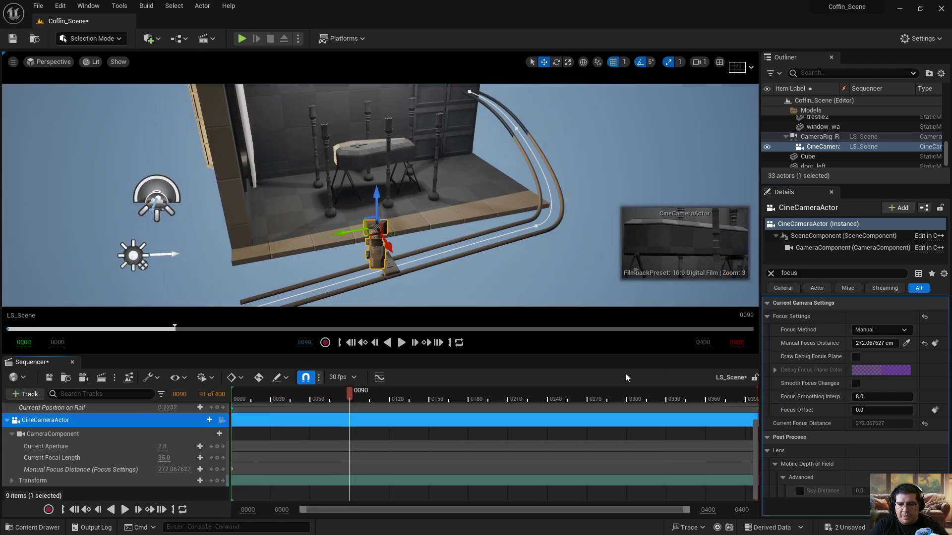
pyautogui.click(906, 343)
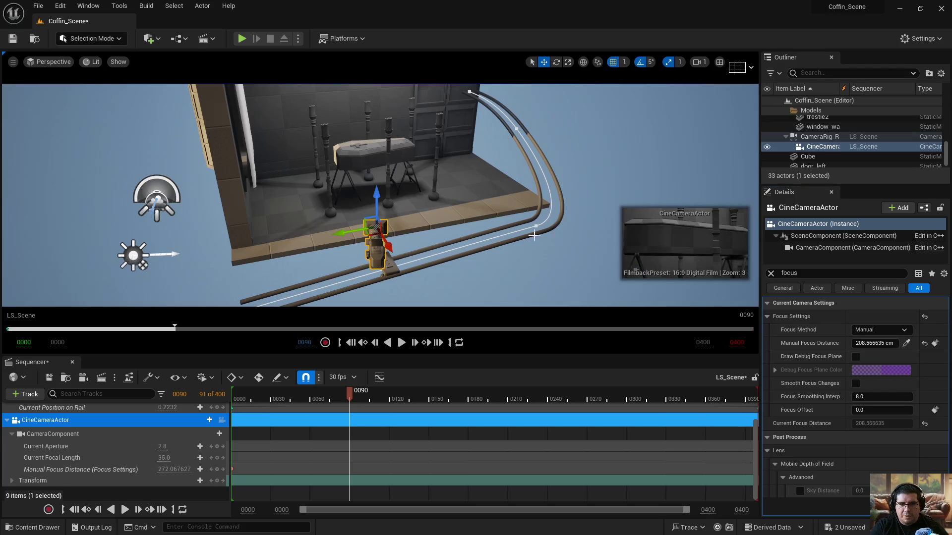
pyautogui.click(935, 343)
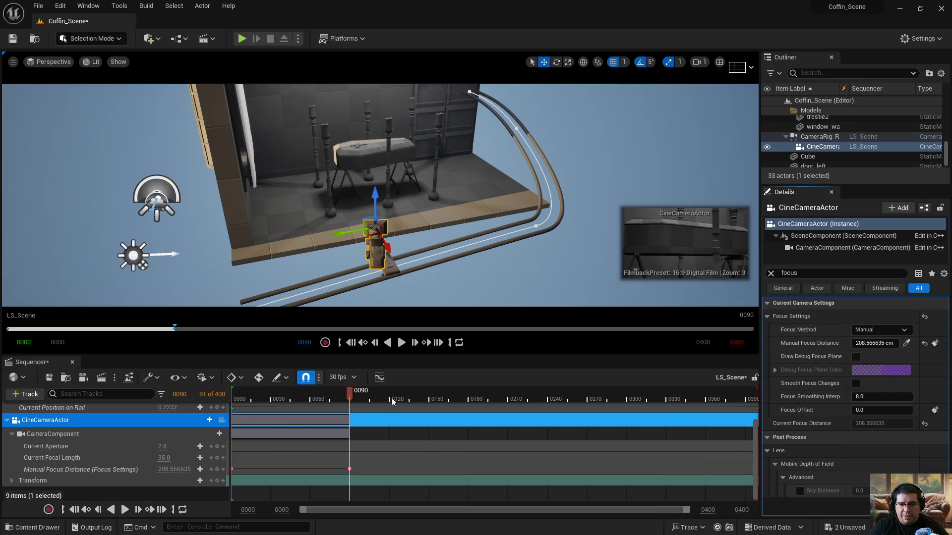
pyautogui.moveTo(354, 394); pyautogui.dragTo(511, 396)
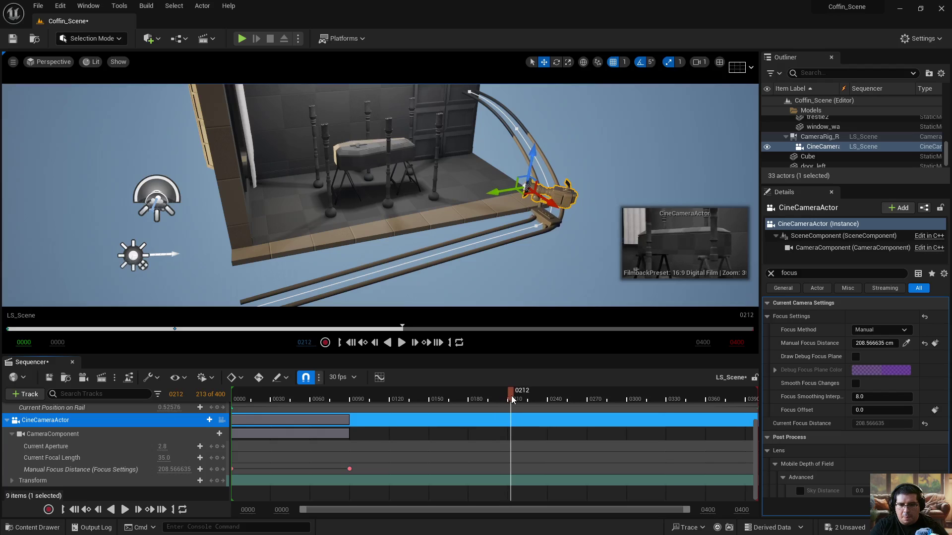
pyautogui.click(906, 343)
pyautogui.click(934, 343)
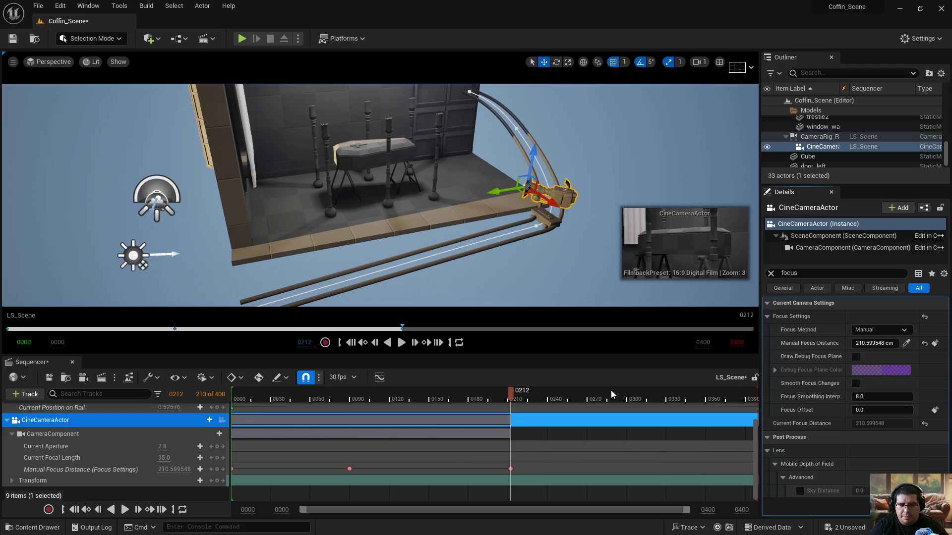
# Sample and keyframe the Manual Focus Distance at about 377.80 cm on frame 283 and 381.97 cm on frame 350.
pyautogui.moveTo(516, 396); pyautogui.dragTo(604, 395)
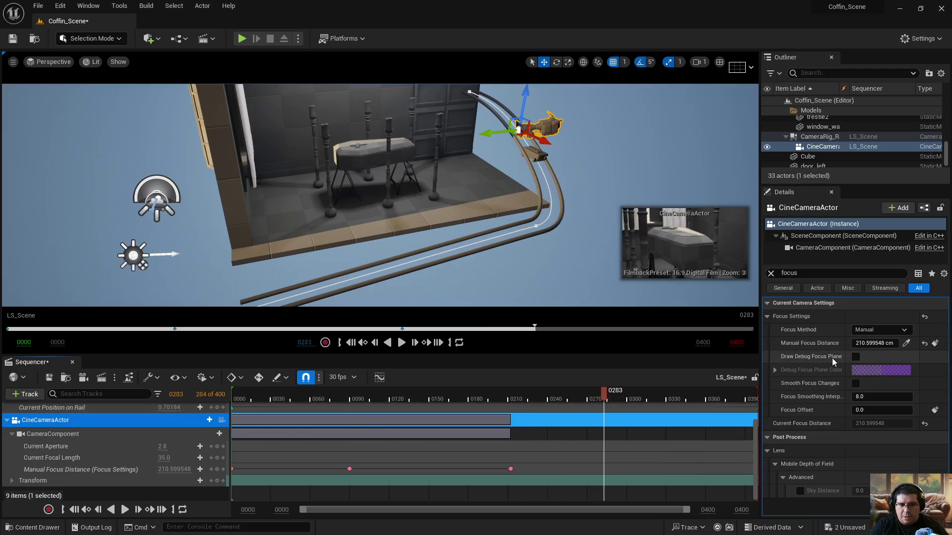
pyautogui.click(906, 343)
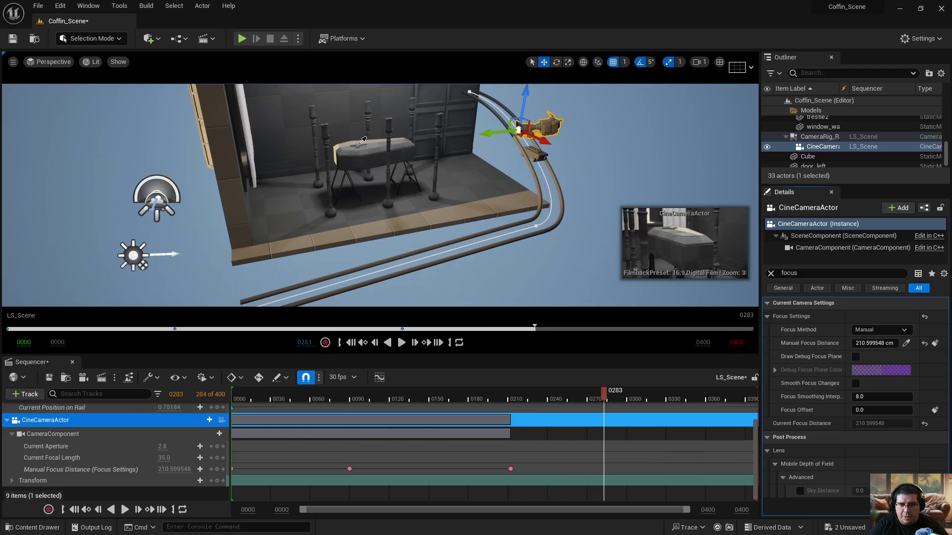
pyautogui.click(934, 343)
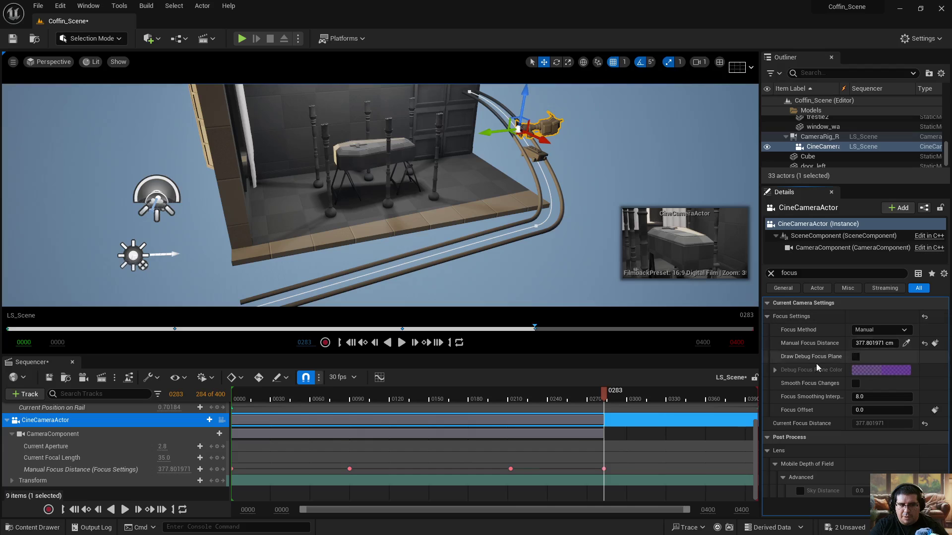
pyautogui.moveTo(610, 396); pyautogui.dragTo(693, 400)
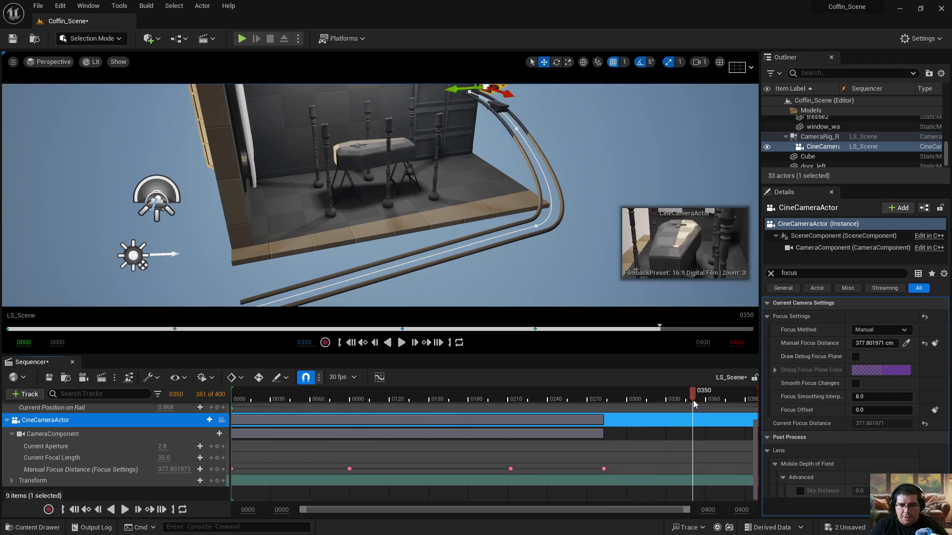
pyautogui.click(907, 344)
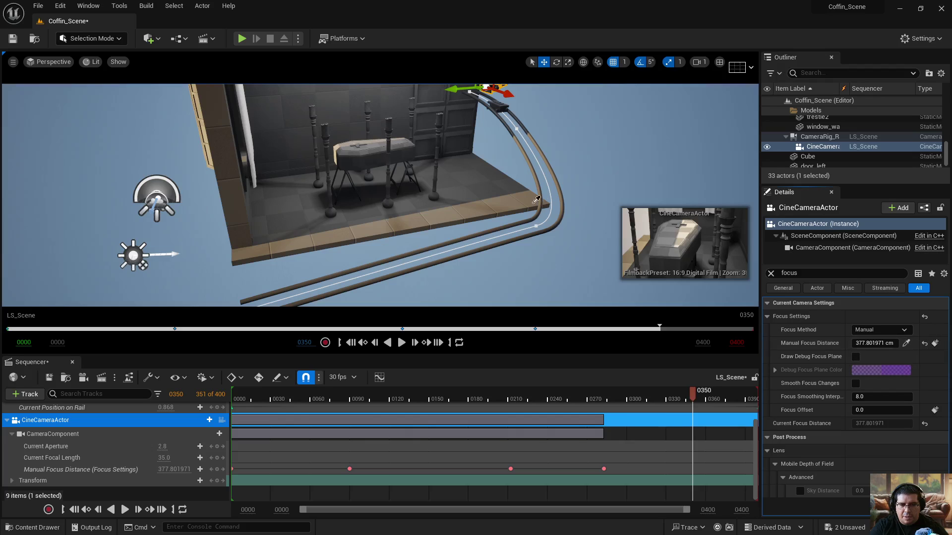
pyautogui.click(935, 343)
# Keyframe the camera's Manual Focus Distance at about 381.97 cm on frames 372 and 400.
pyautogui.moveTo(699, 396); pyautogui.dragTo(722, 394)
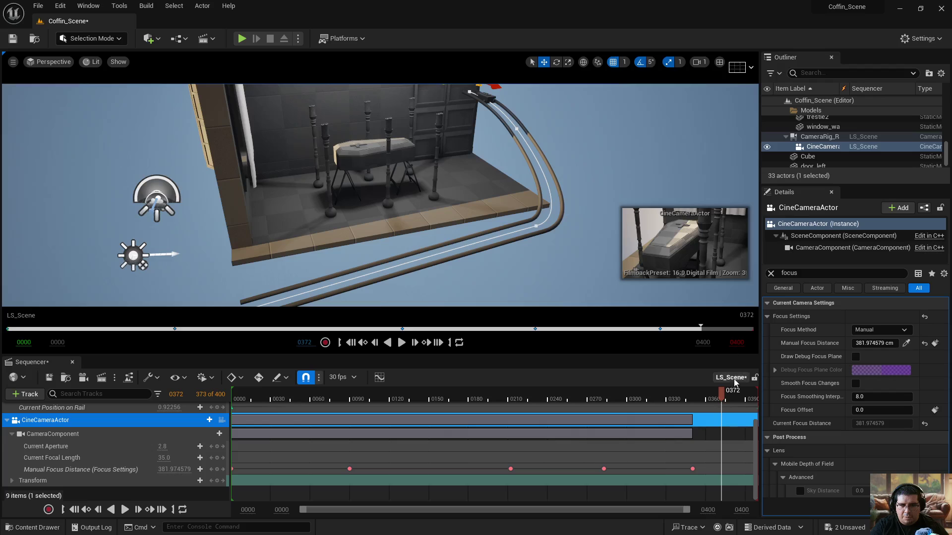
pyautogui.click(935, 343)
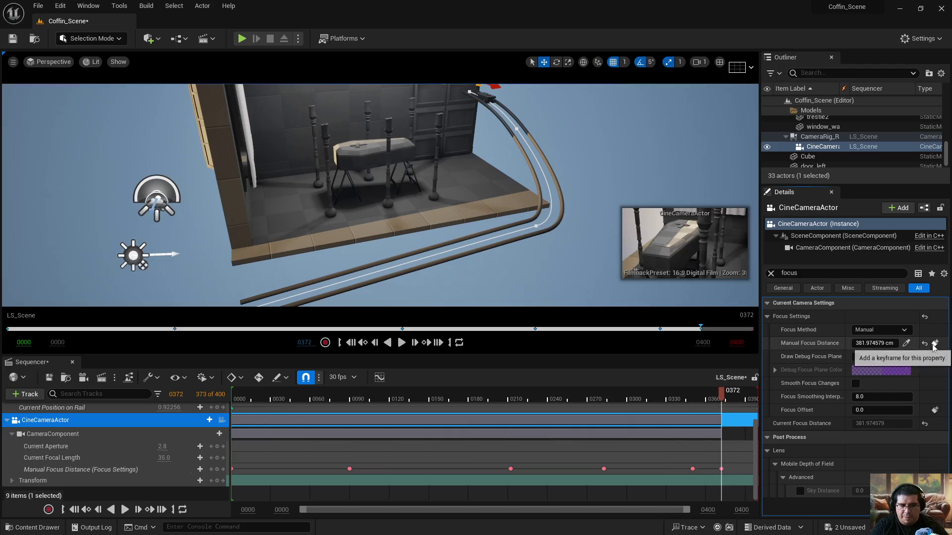
pyautogui.click(733, 393)
pyautogui.moveTo(735, 392); pyautogui.dragTo(754, 394)
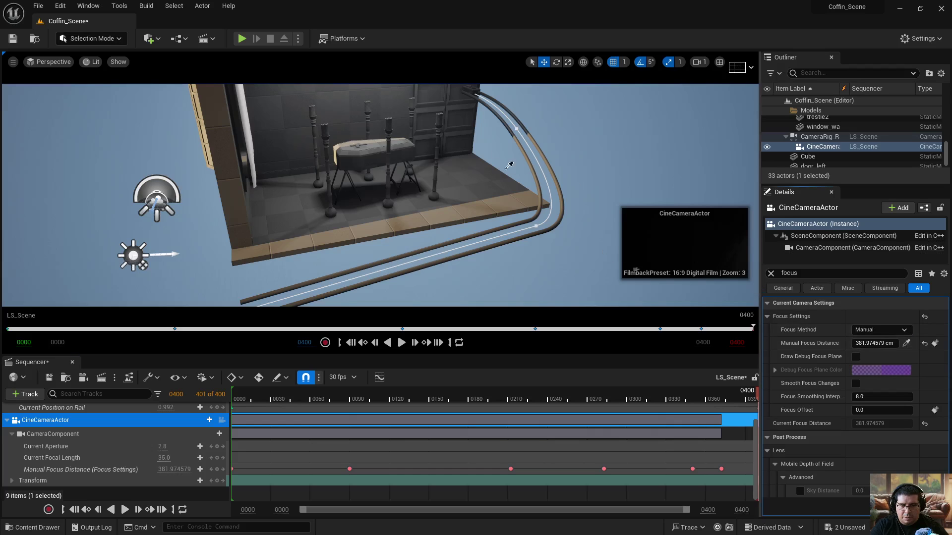
pyautogui.moveTo(467, 118); pyautogui.dragTo(433, 55, button='right')
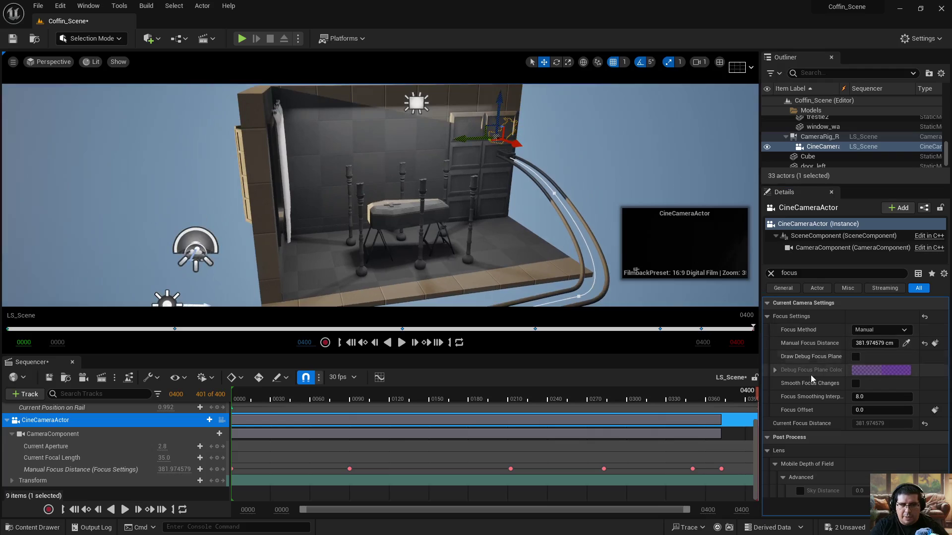
pyautogui.click(934, 343)
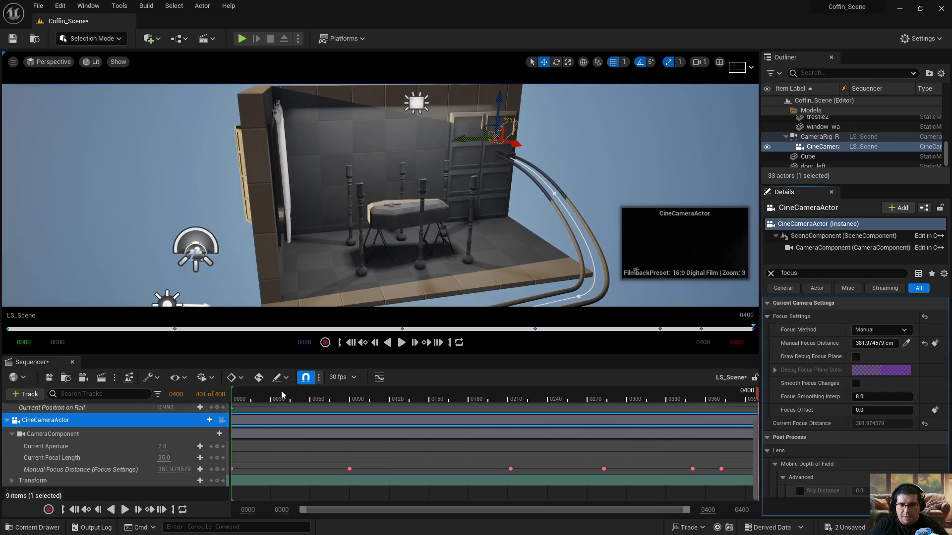
# Preview the start of the sequence through the CineCameraActor, then stop playback and scrub back to frame 4.
pyautogui.click(221, 420)
pyautogui.click(401, 343)
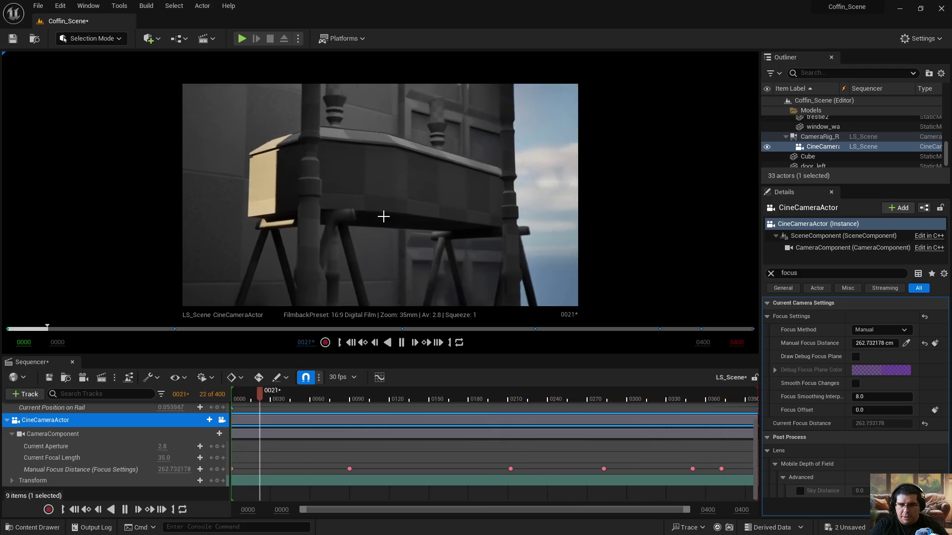
pyautogui.press('space')
pyautogui.moveTo(282, 399); pyautogui.dragTo(236, 409)
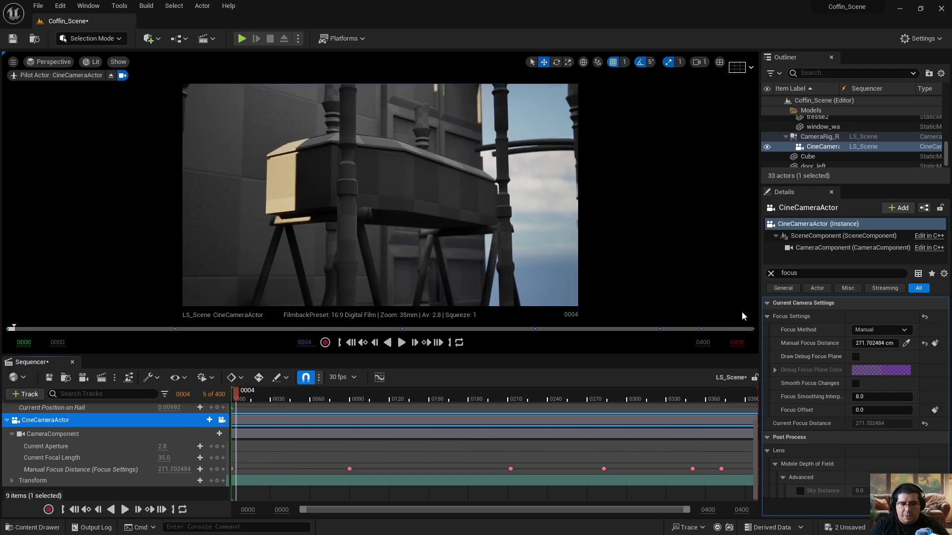